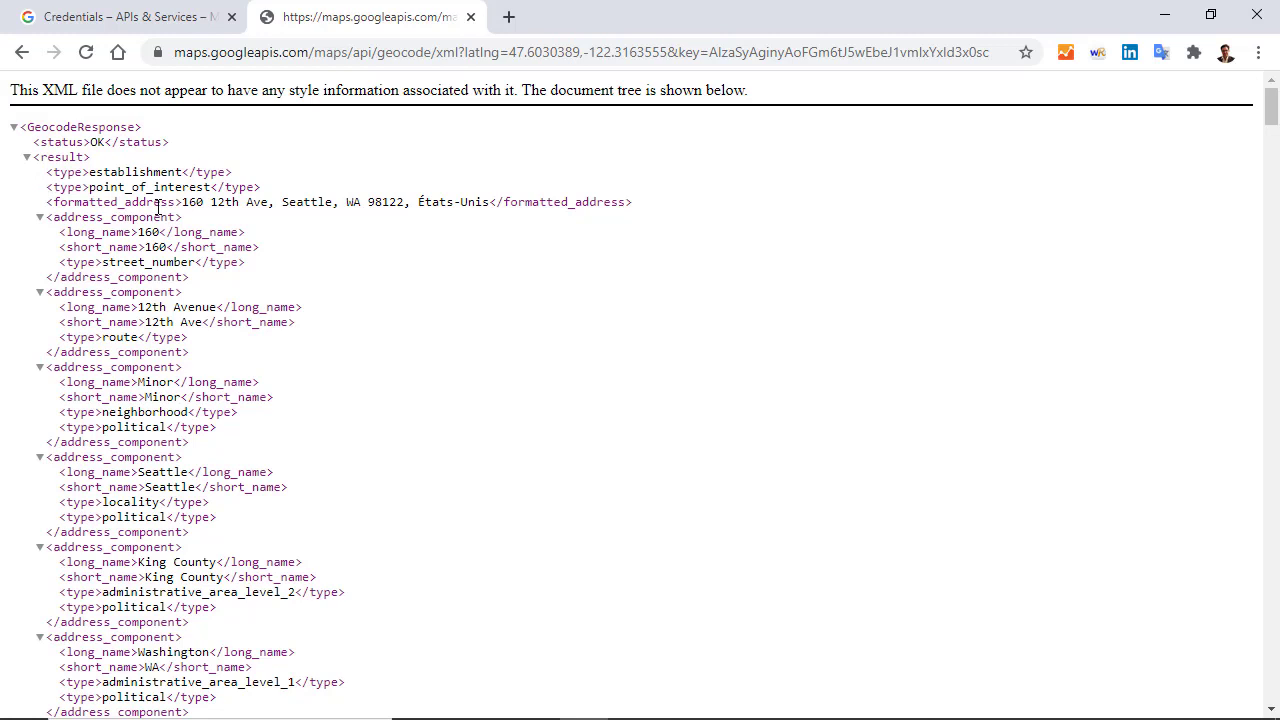
Collapse the first three result nodes of the geocode XML response and expand the first one again to examine its structure
left_click(27, 158)
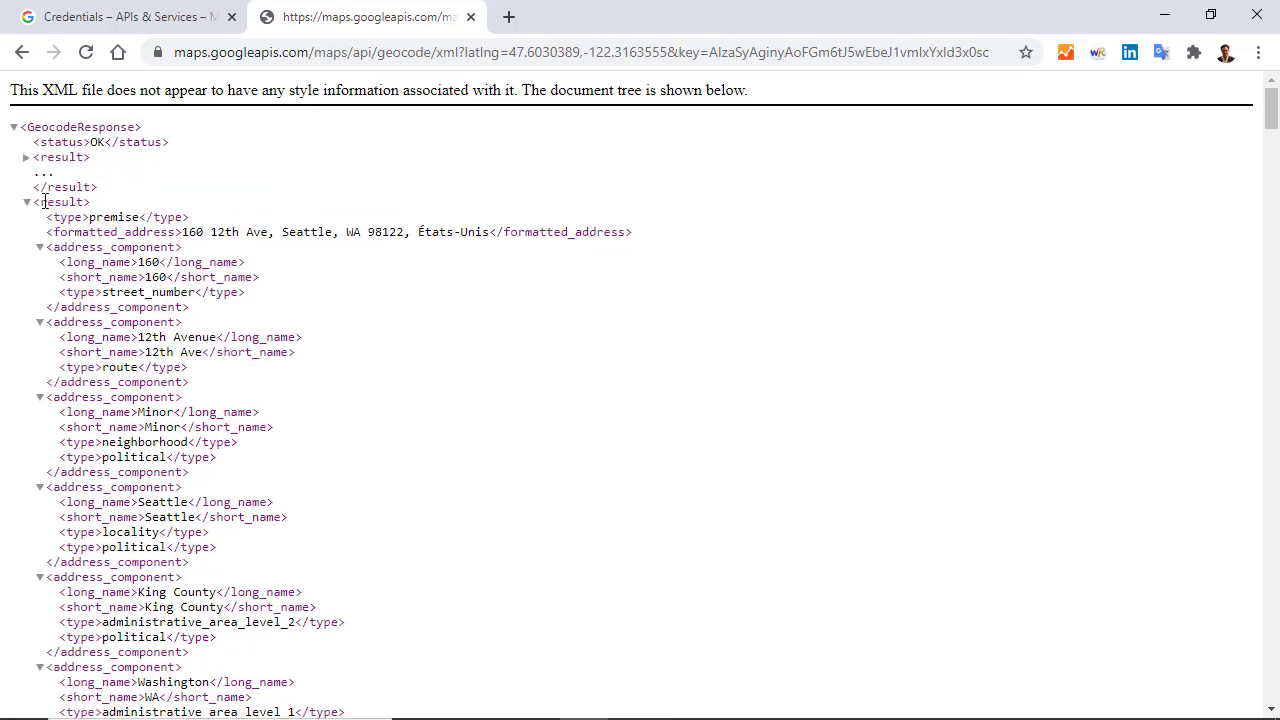
left_click(27, 202)
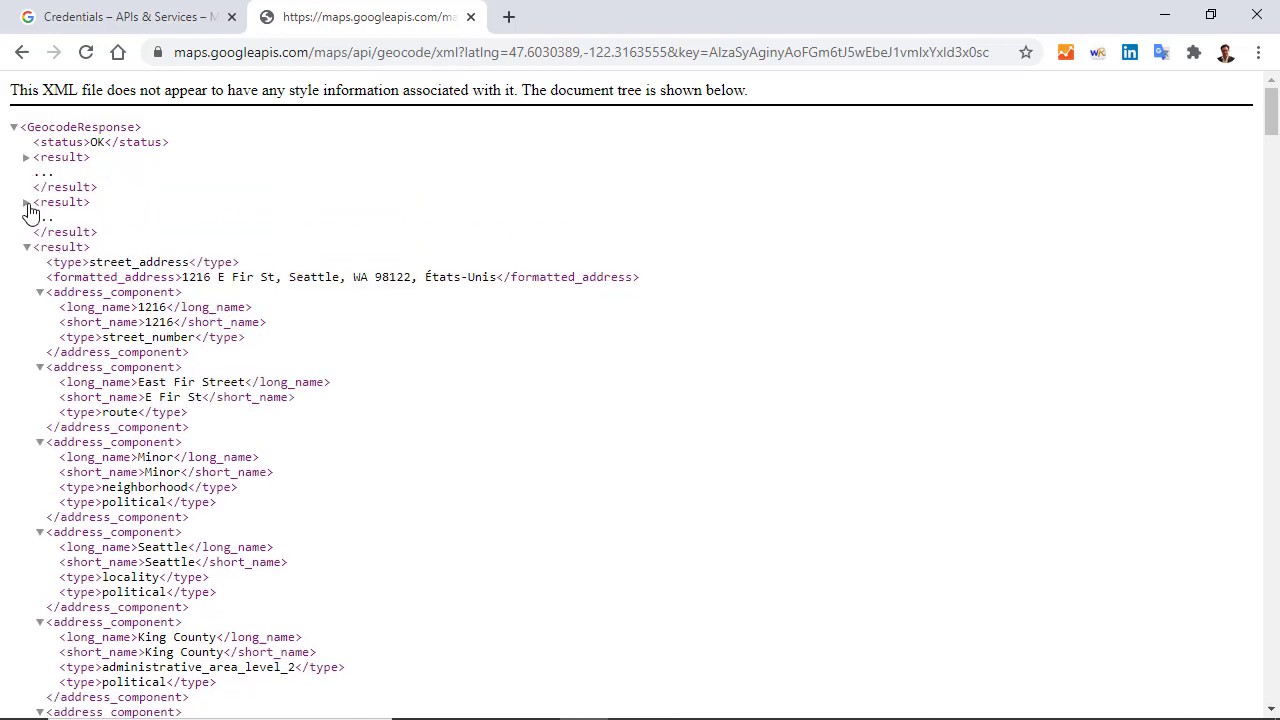
left_click(27, 247)
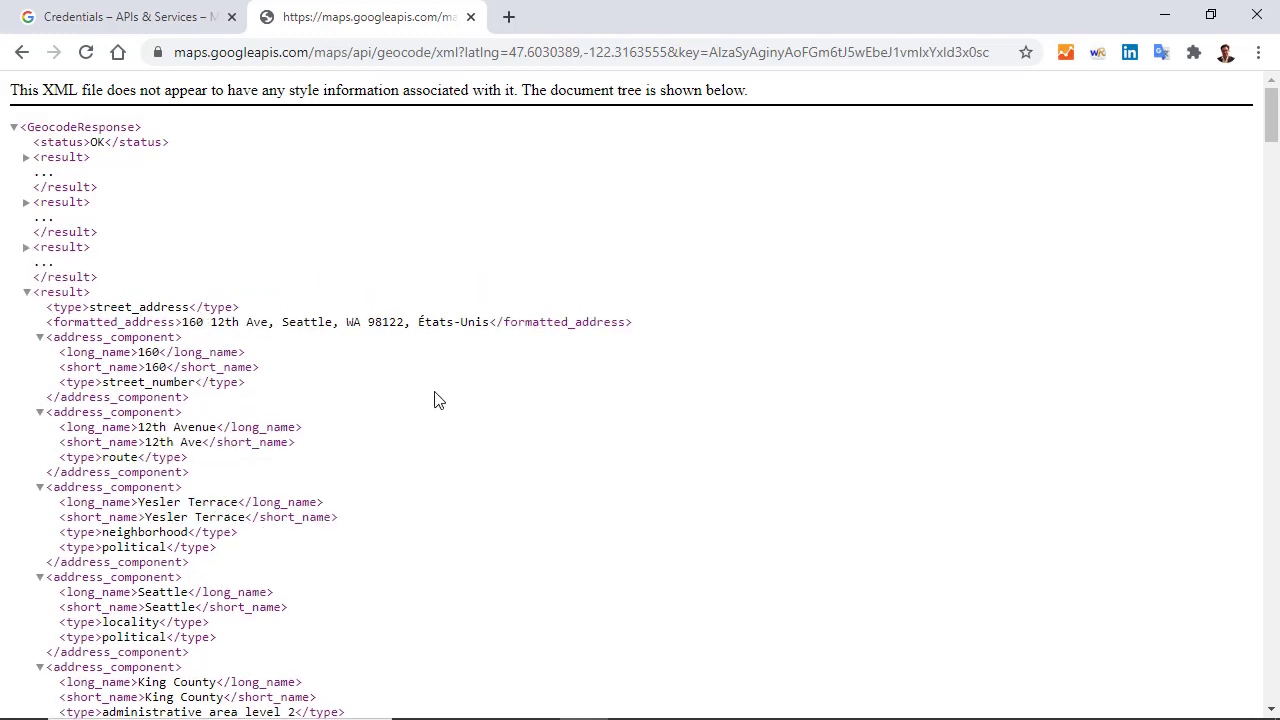
left_click(27, 160)
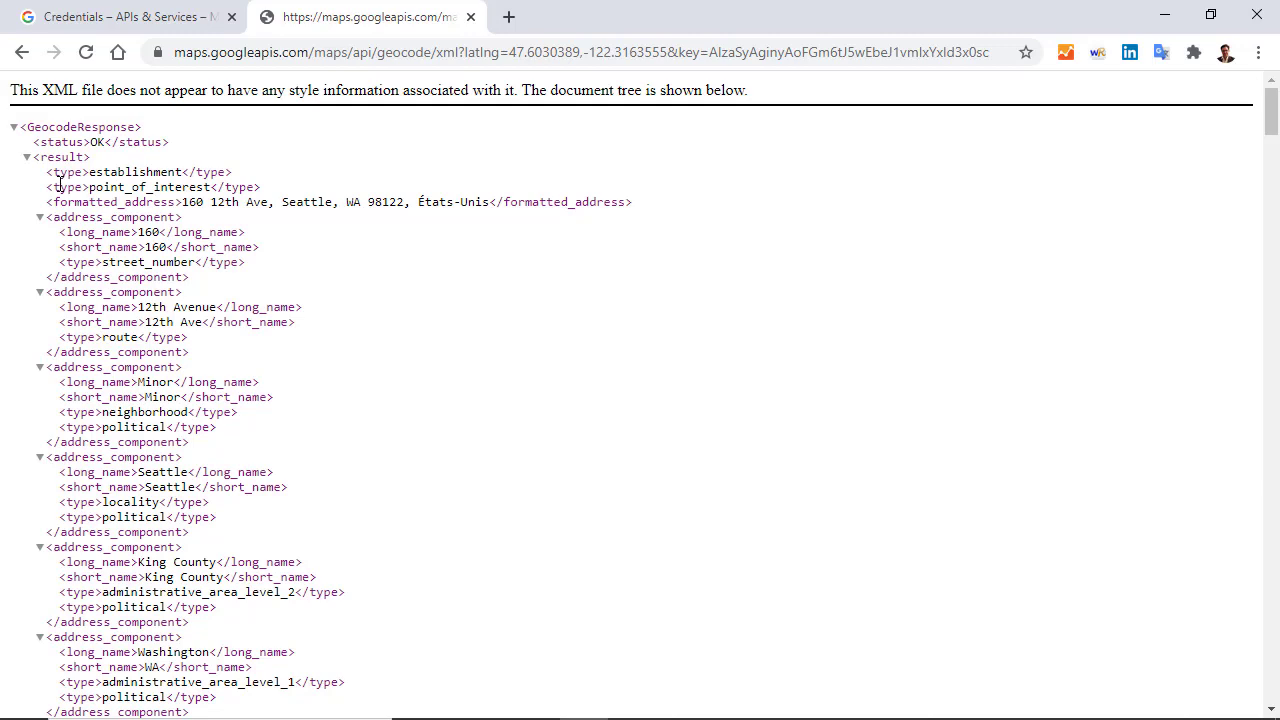
Switch to Excel and extend the XPath in D2's FILTERXML formula to "//result/formatted_address"
key("alt+Tab")
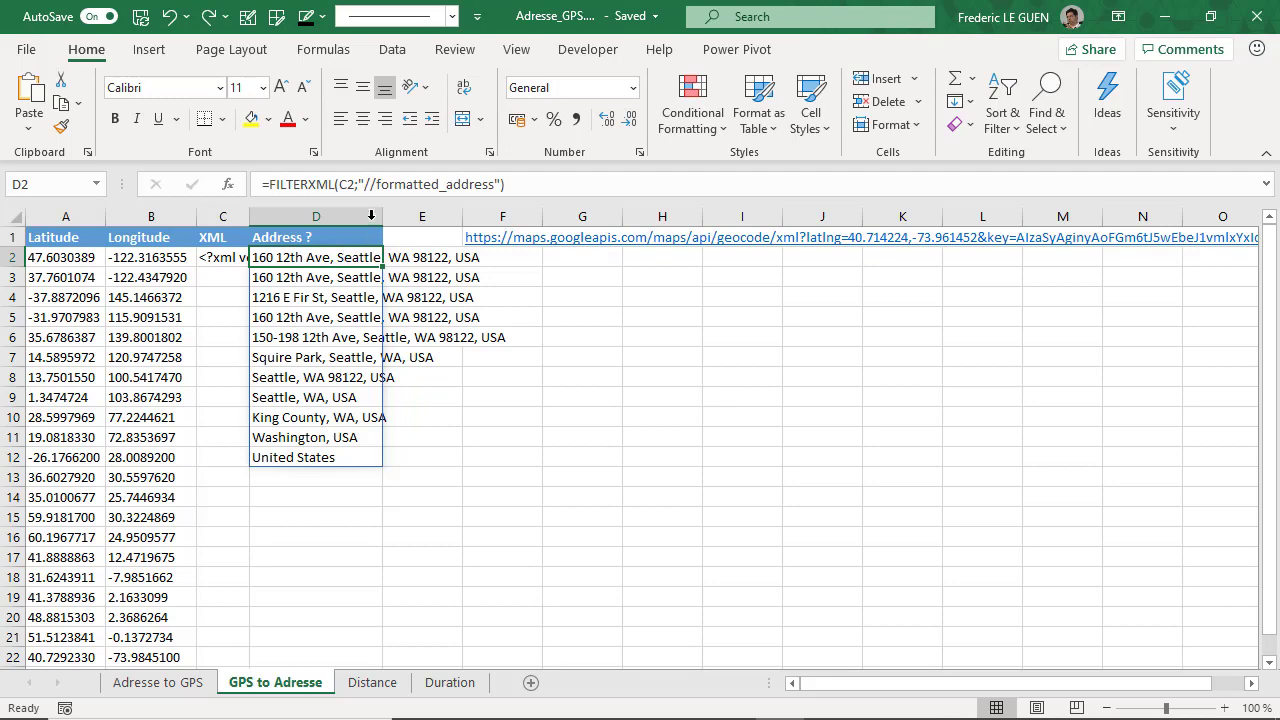
left_click(376, 184)
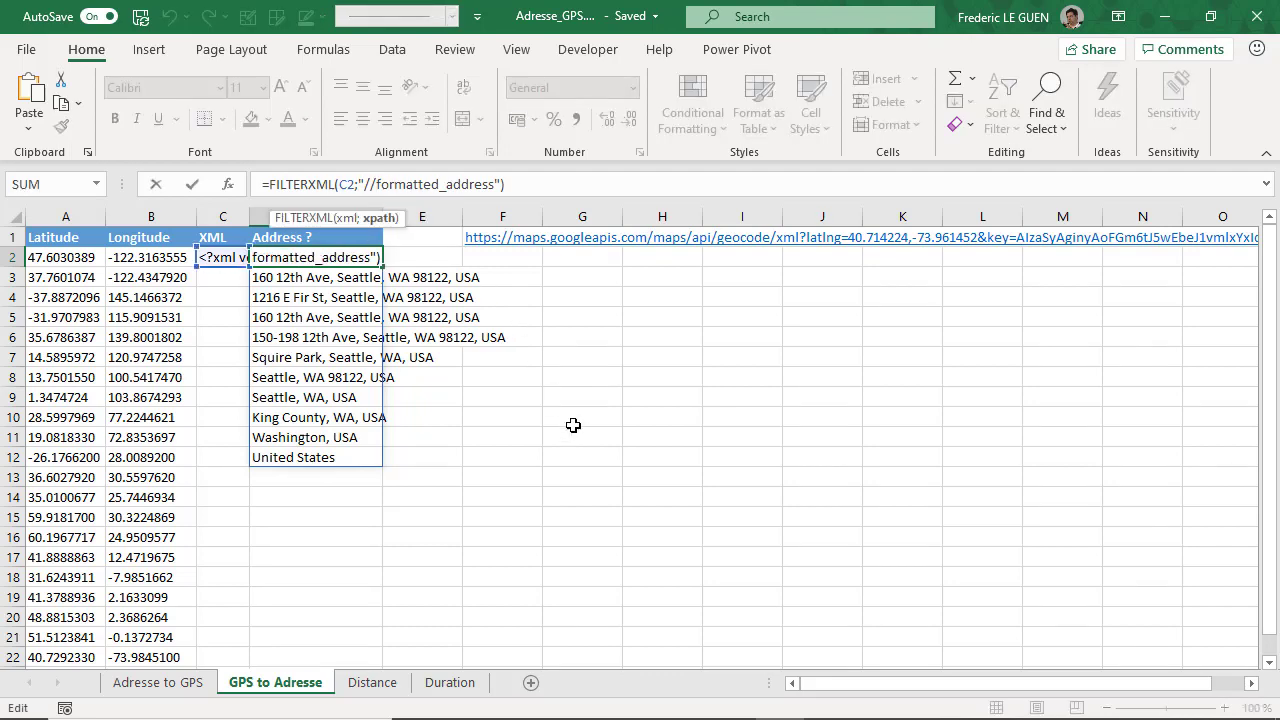
type("result/")
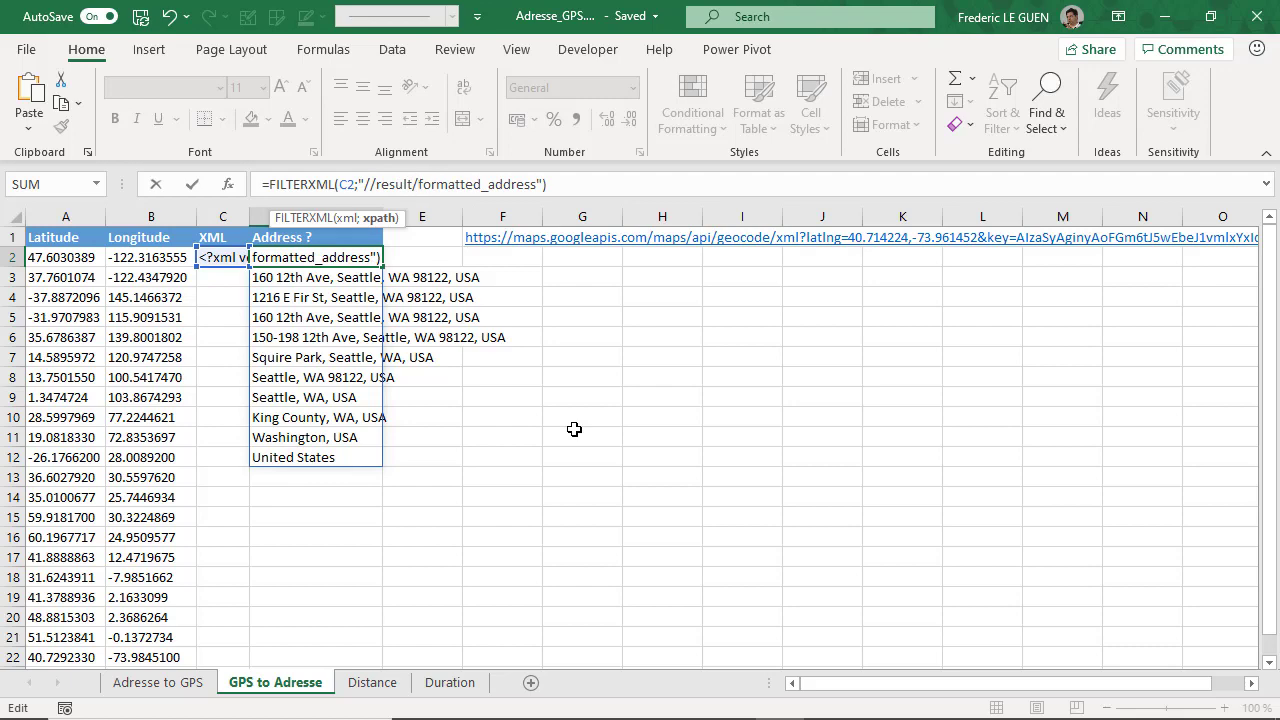
key("Return")
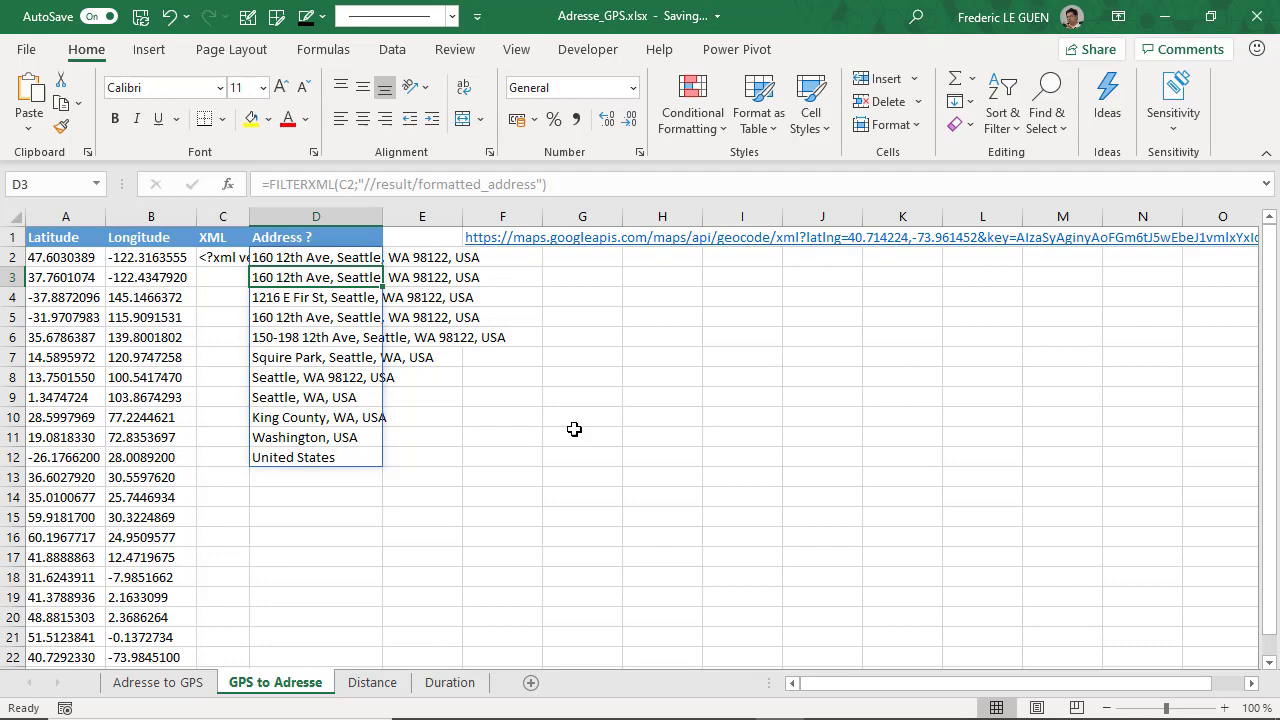
Add the index [3] after result in D2's XPath so the formula returns only the third formatted address
left_click(303, 254)
left_click(415, 184)
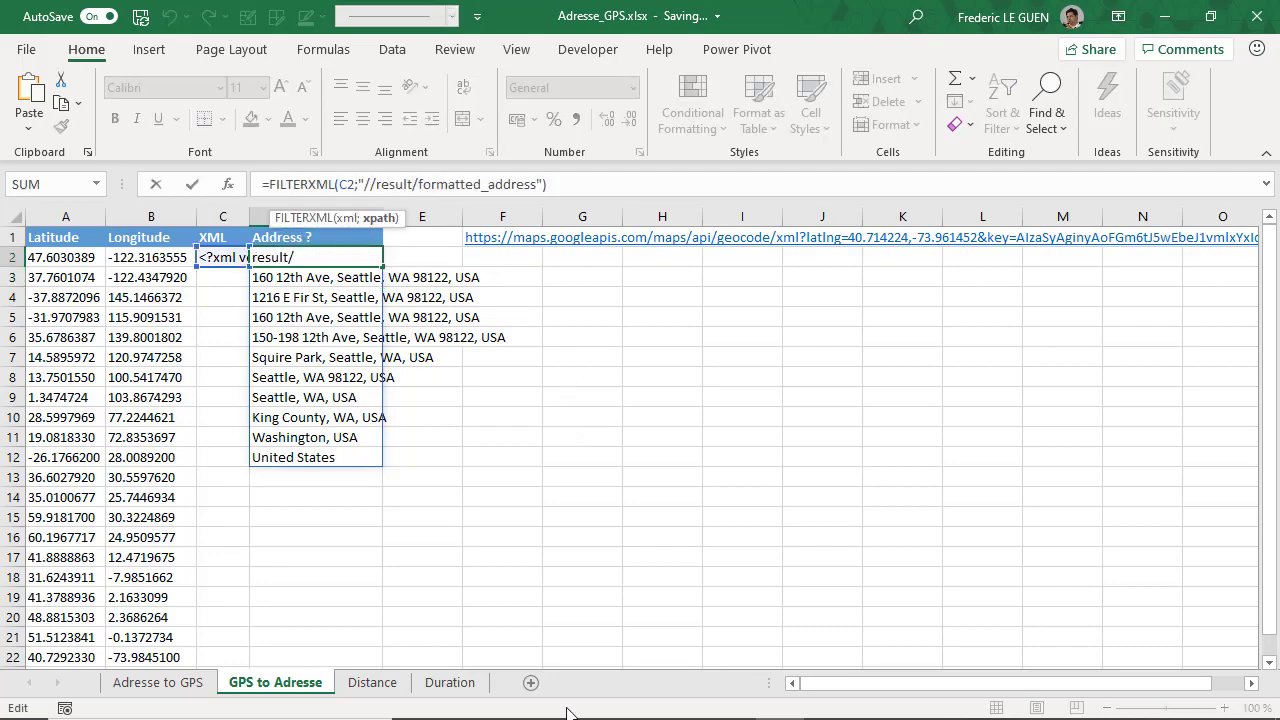
type("[")
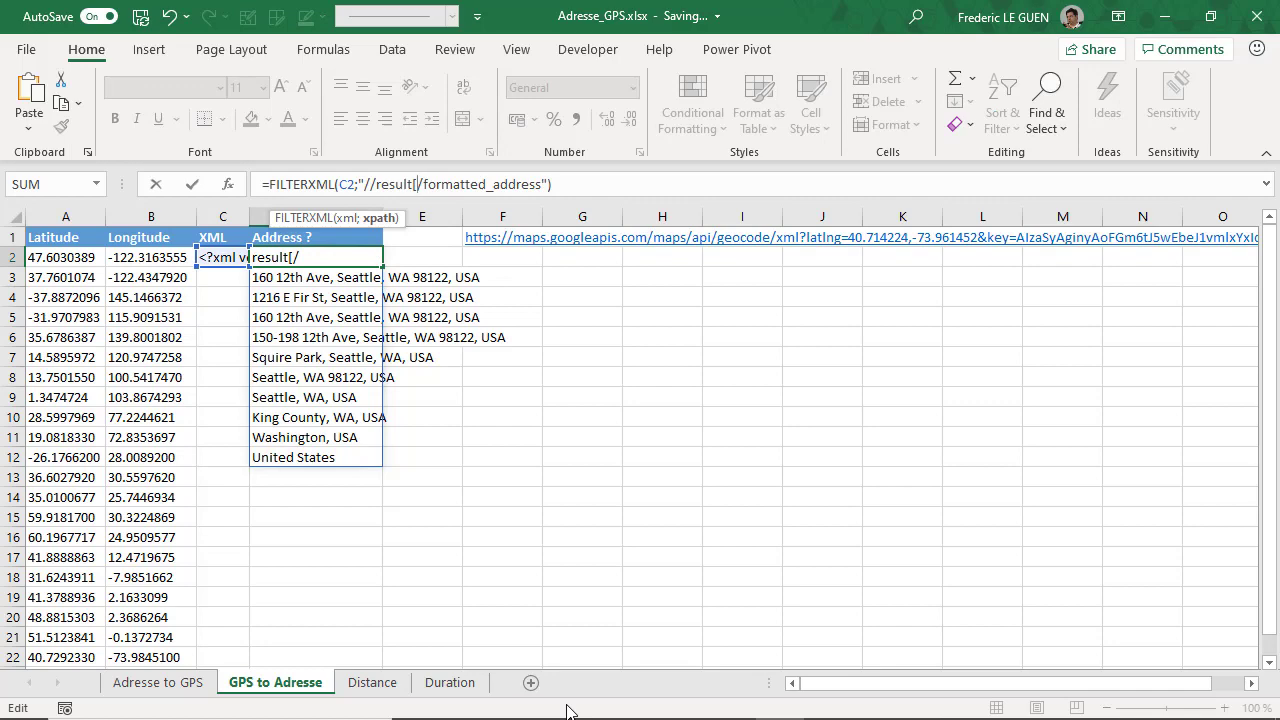
type("3")
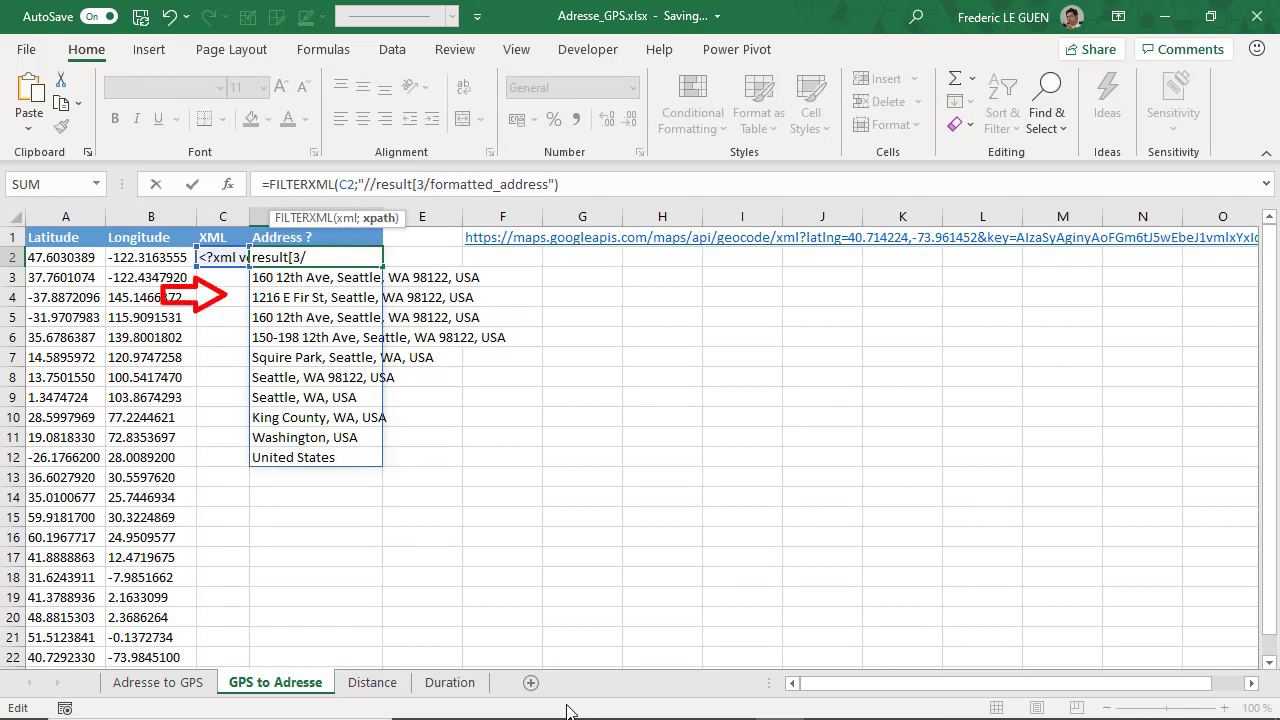
type("]")
key("Return")
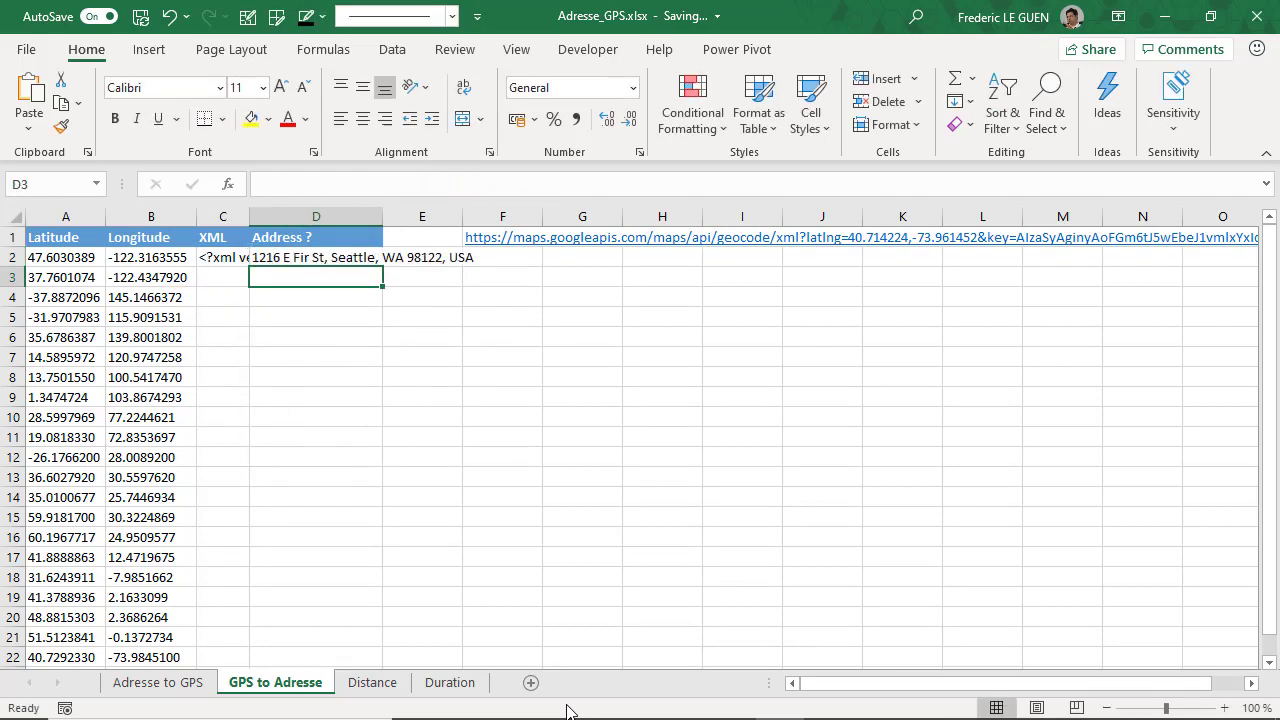
Change the result index in D2's FILTERXML formula to 7
left_click(312, 258)
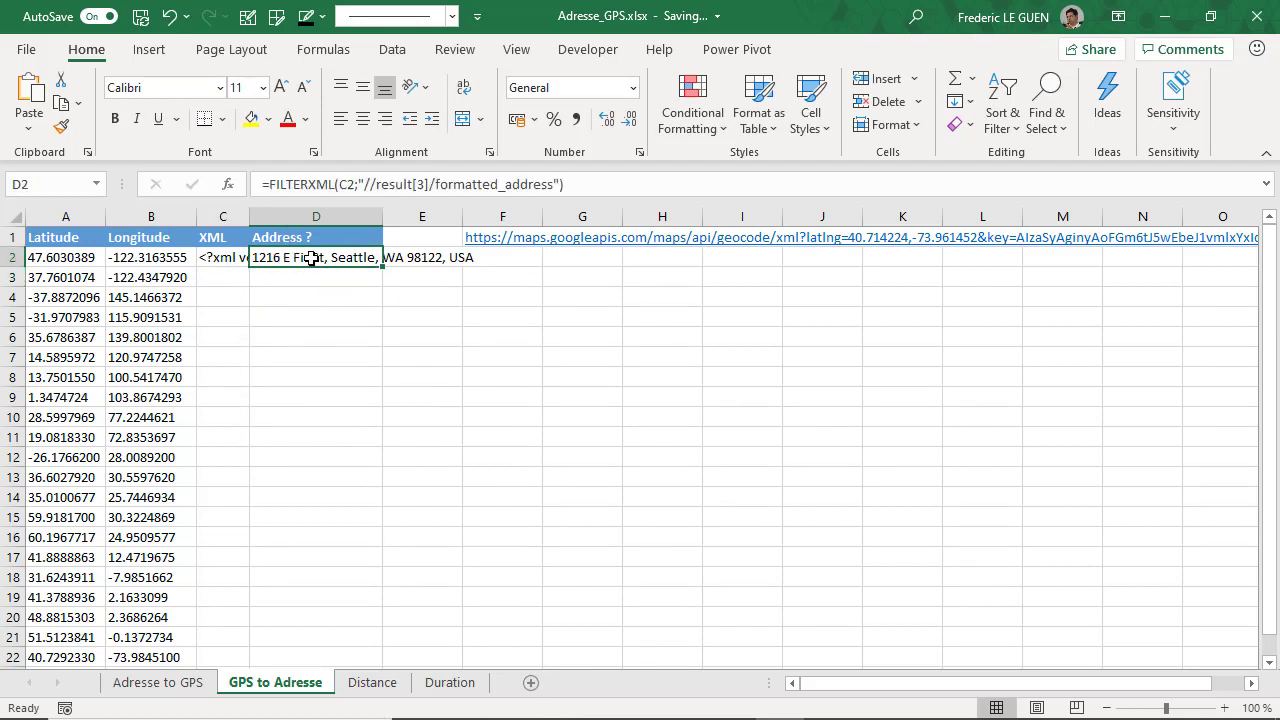
double_click(420, 184)
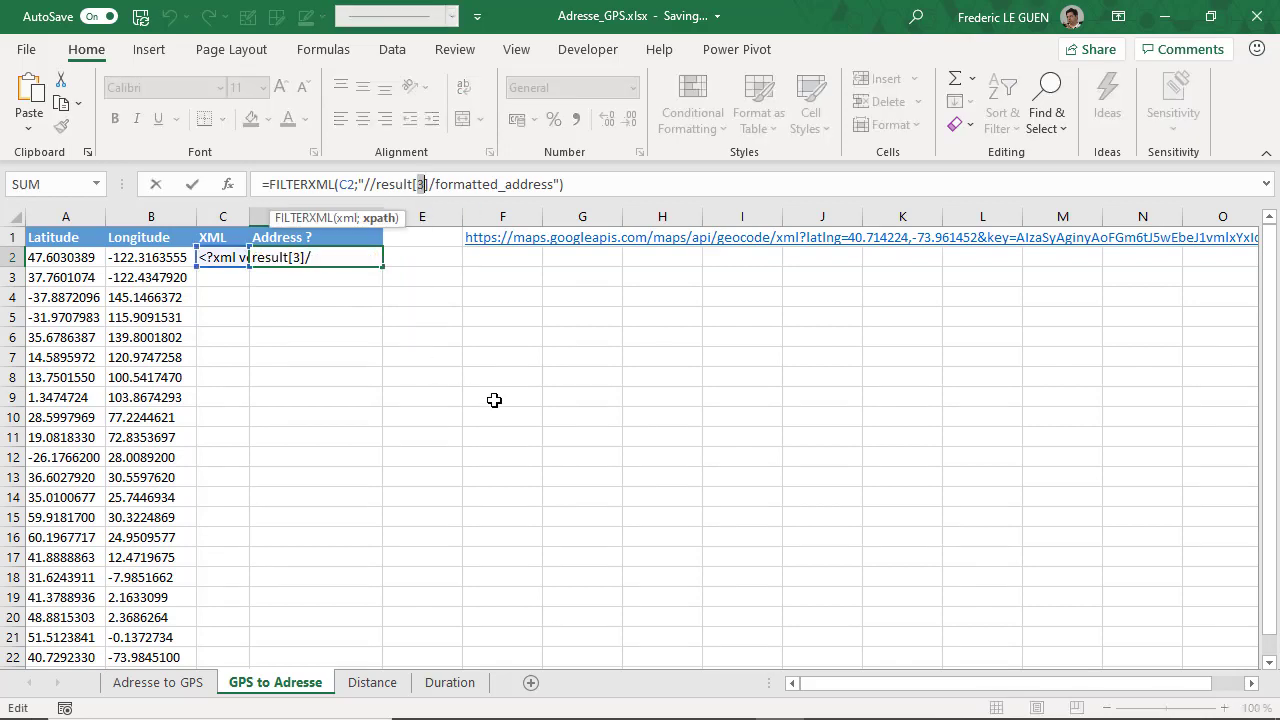
type("4")
key("Return")
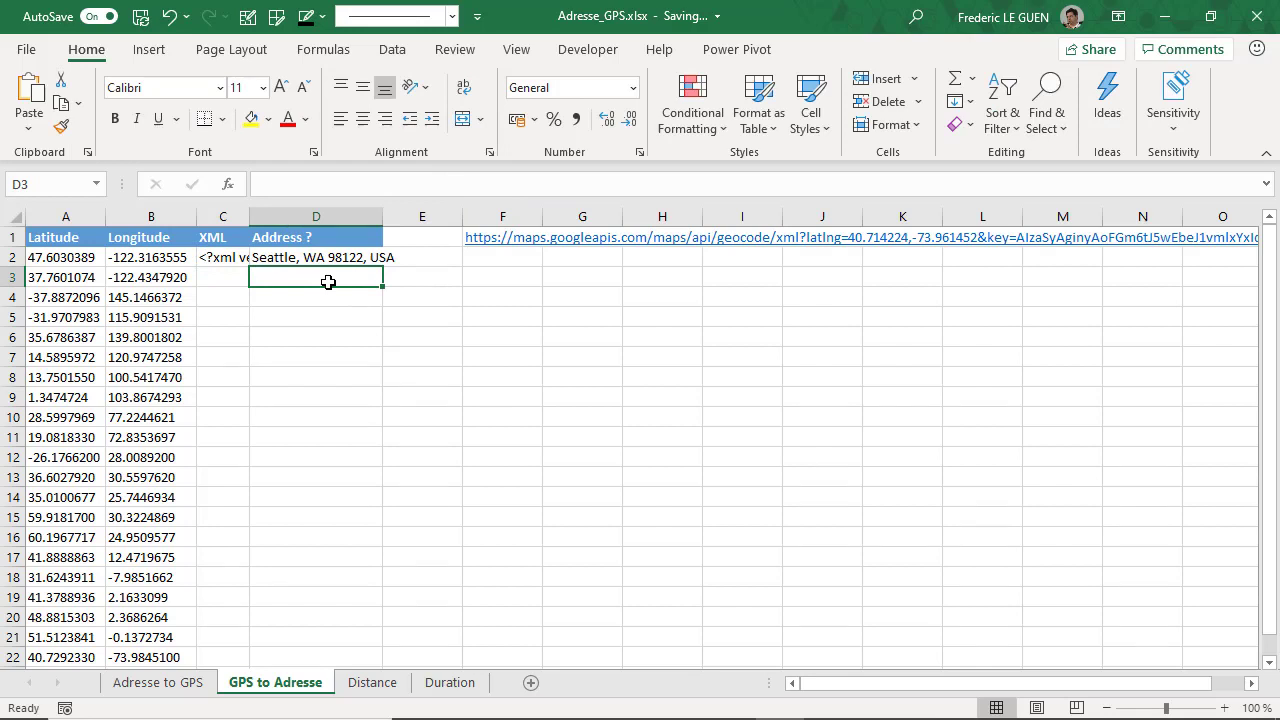
Replace the result index in D2's XPath with last() to return the final formatted address
left_click(295, 258)
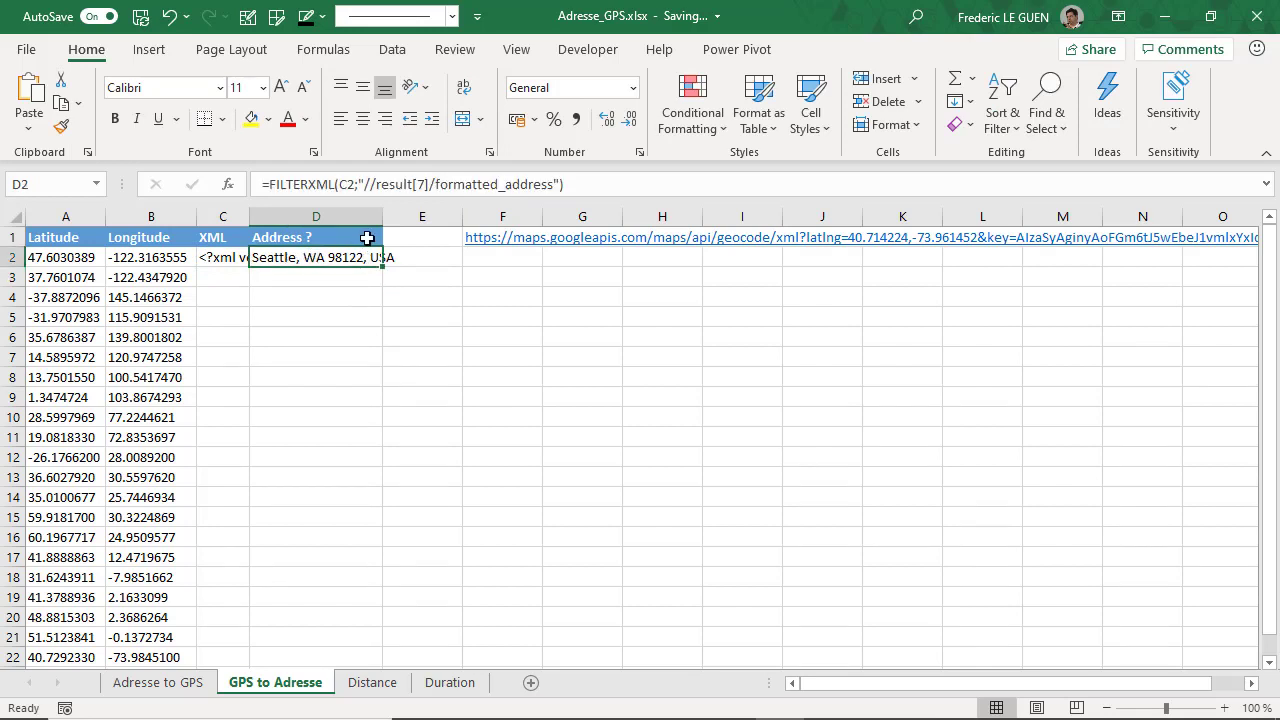
left_click(420, 183)
double_click(420, 183)
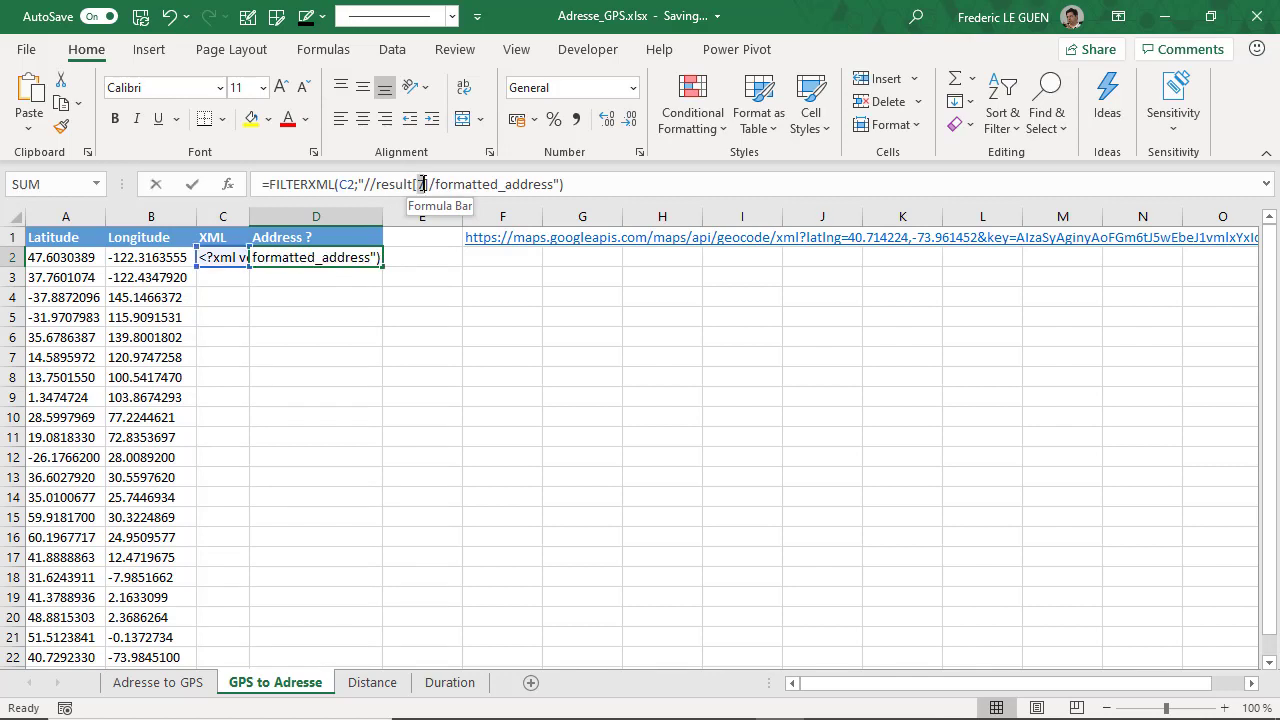
type("last(")
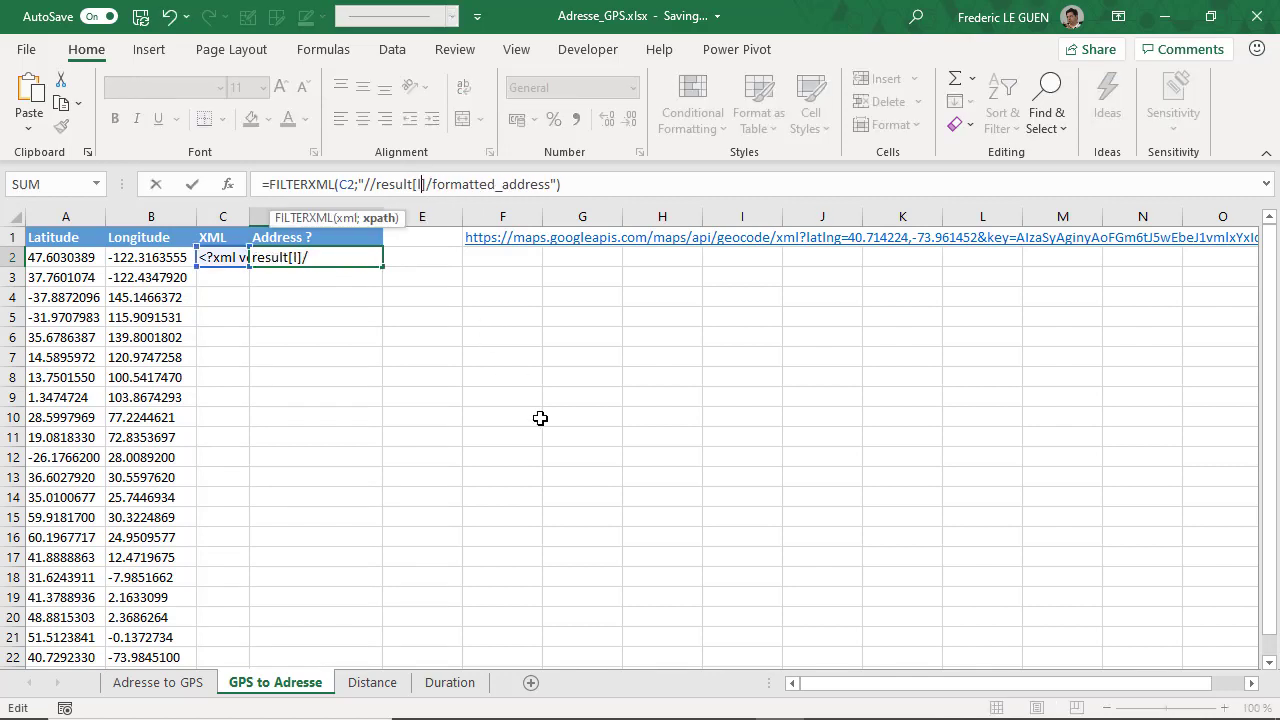
type(")")
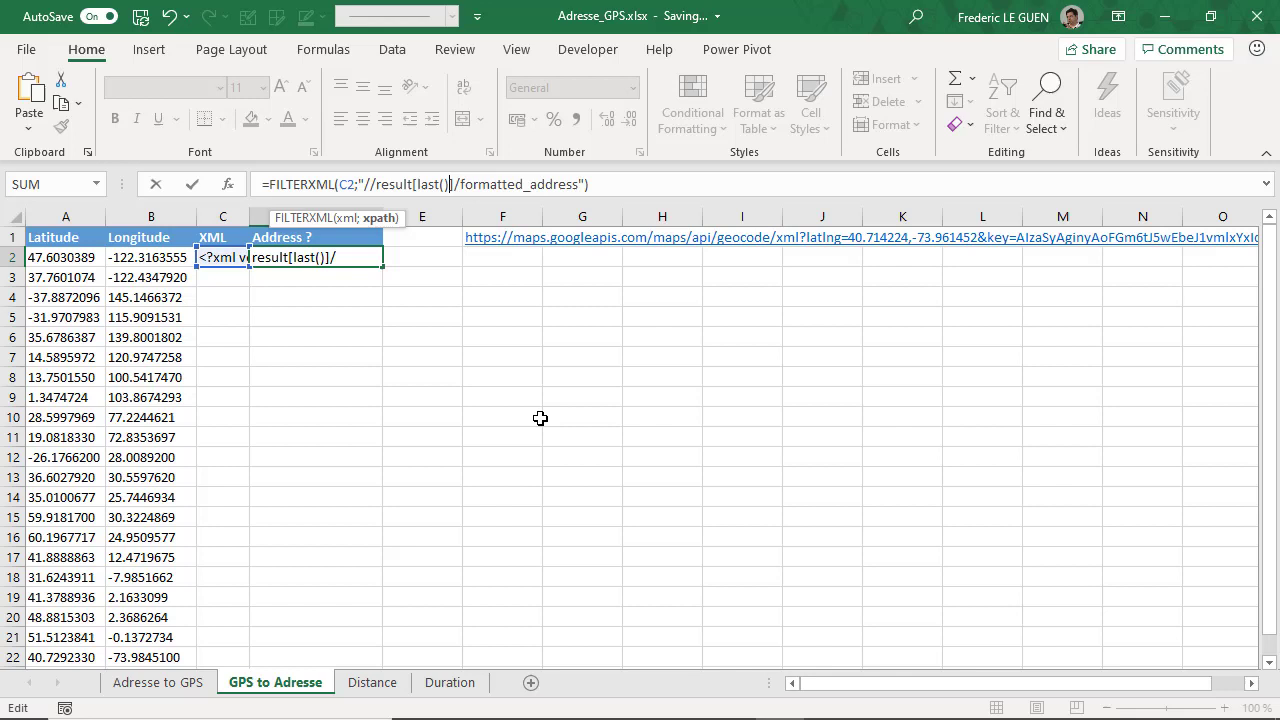
key("Return")
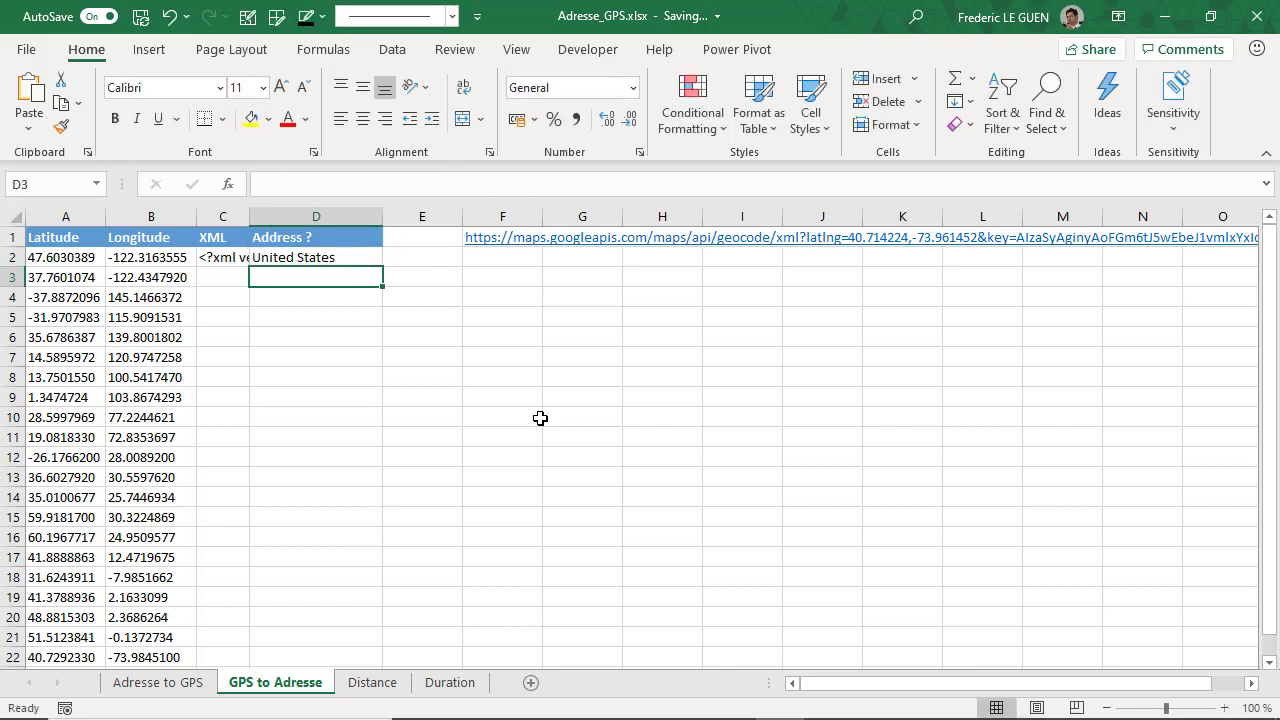
Change the result position in D2's XPath to last()-4, counting back from the final result, and reselect D2
left_click(342, 258)
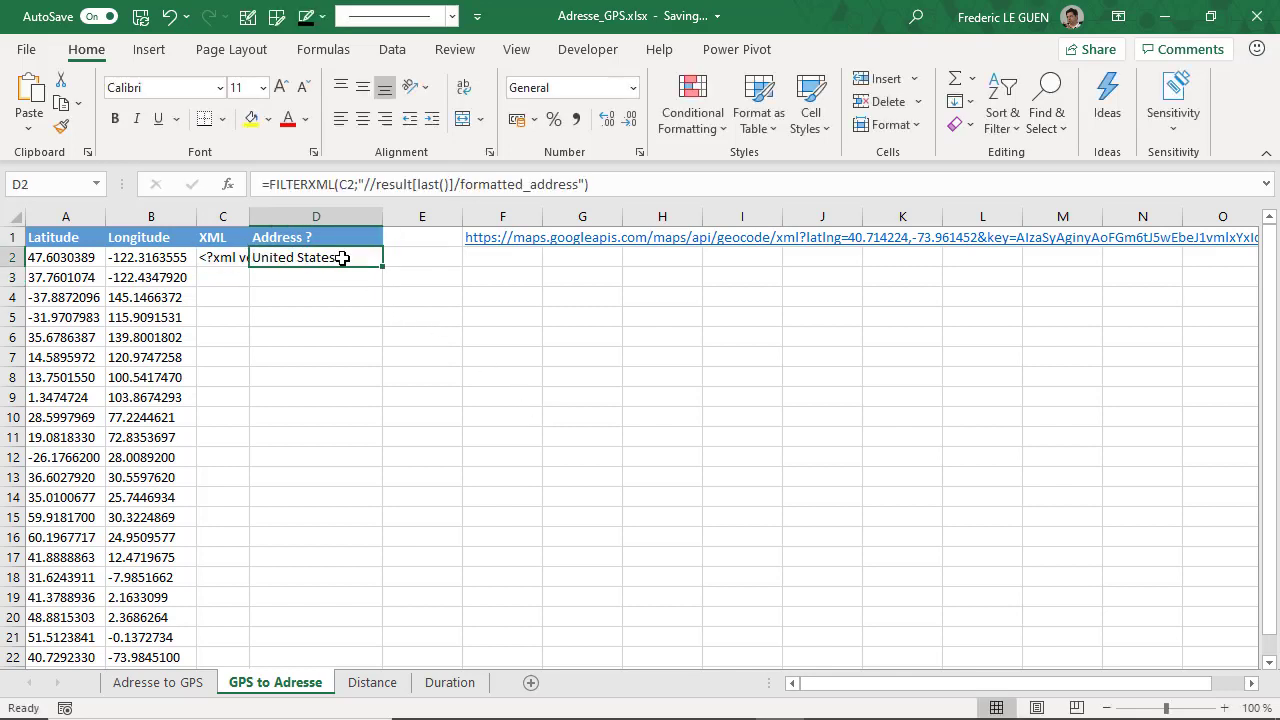
left_click(451, 184)
type("-4")
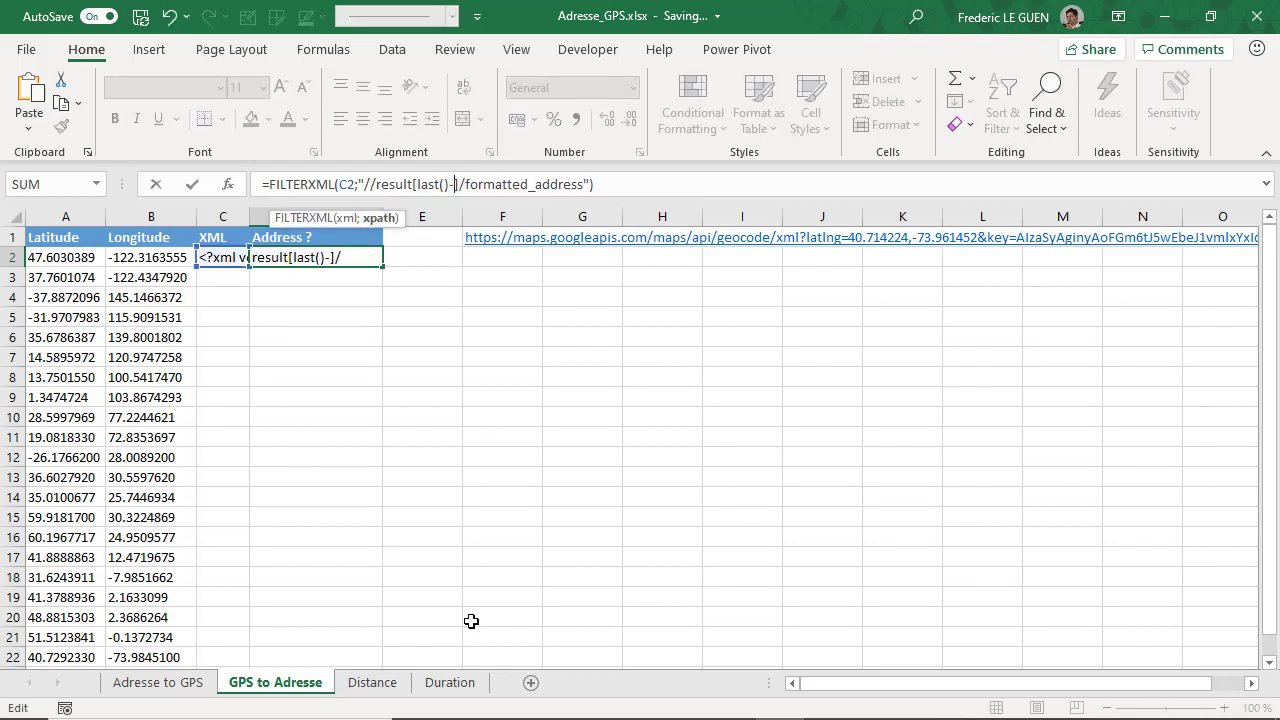
key("Return")
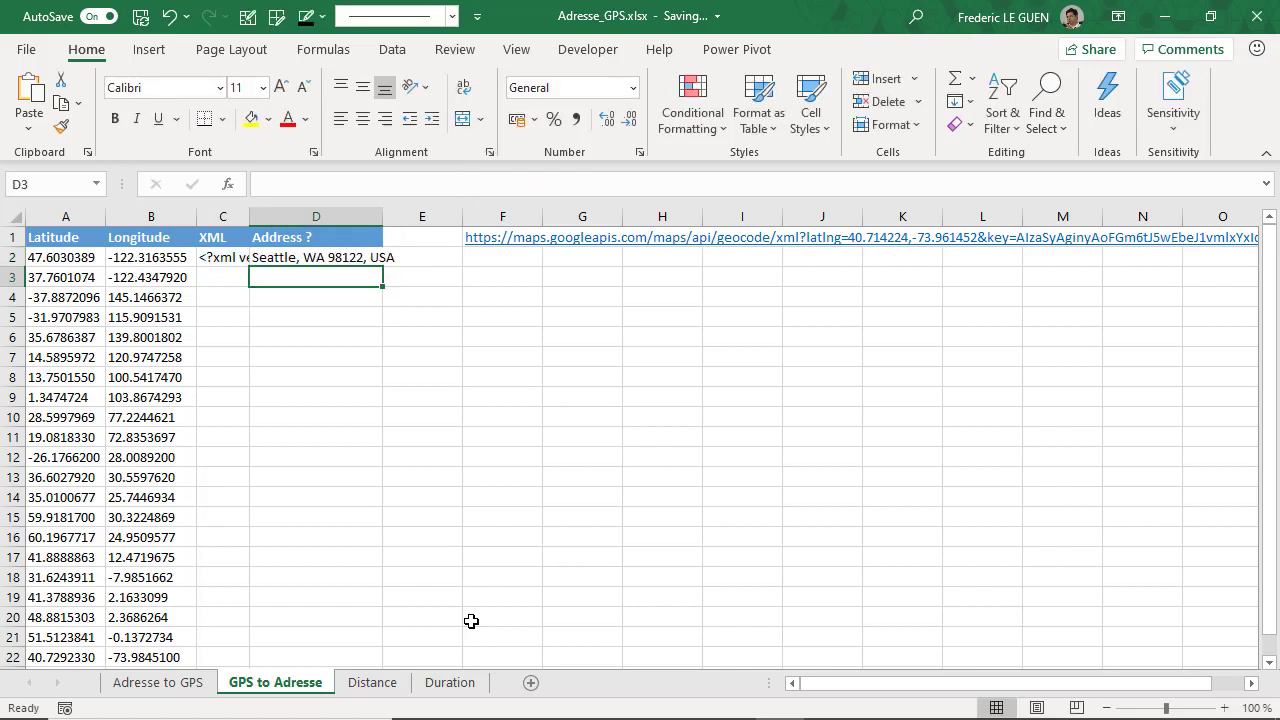
left_click(316, 257)
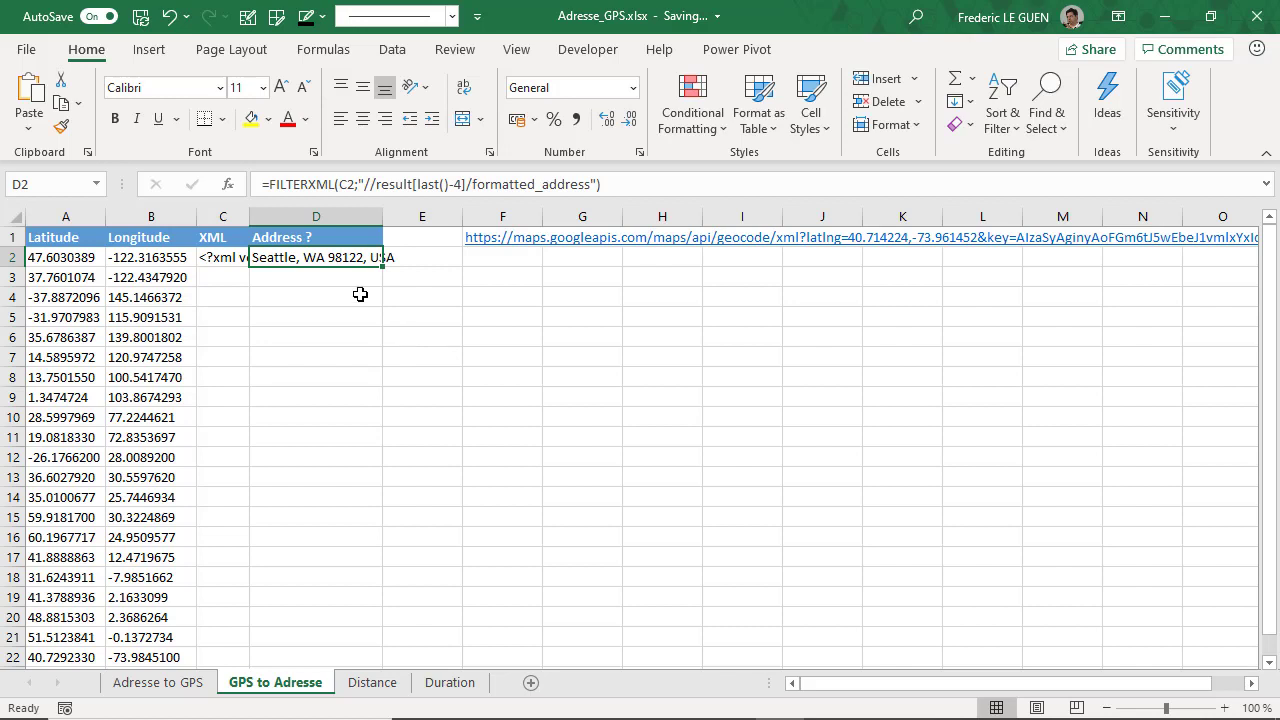
Switch to the browser, examine the type tag of each result in the XML response, expanding the collapsed ones, and return to Excel
key("alt+Tab")
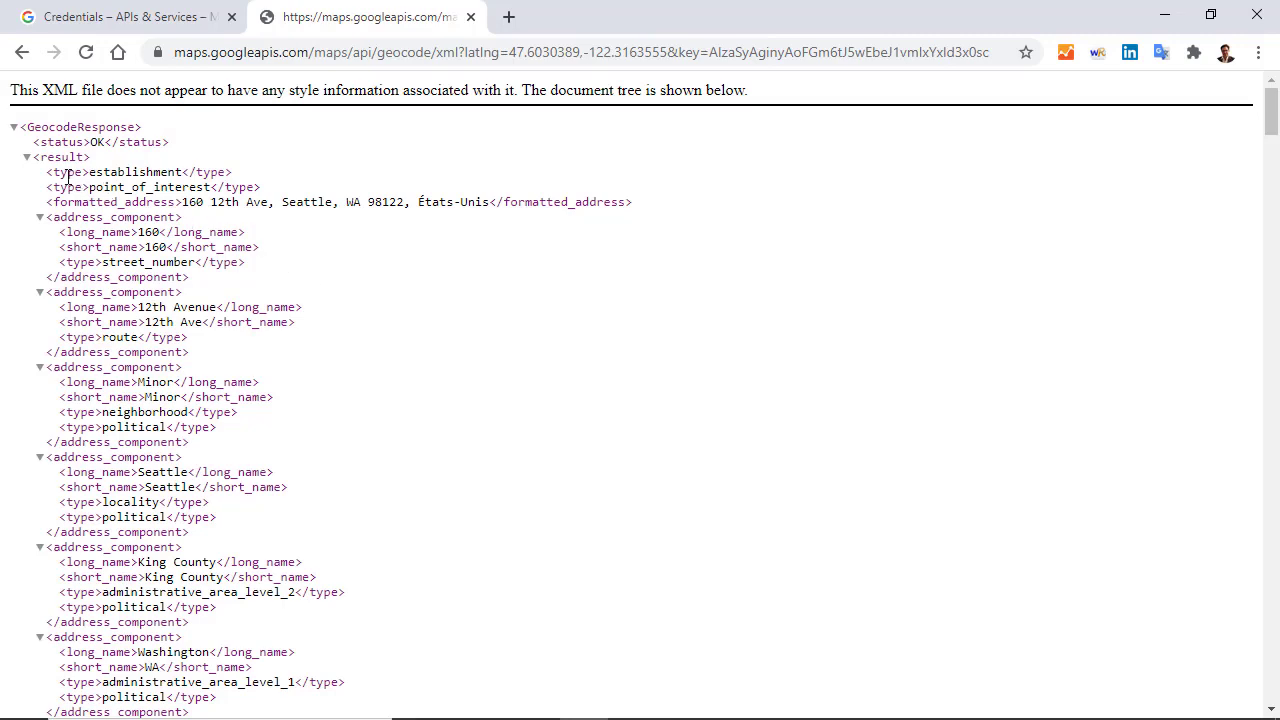
scroll(58, 186, "down", 9)
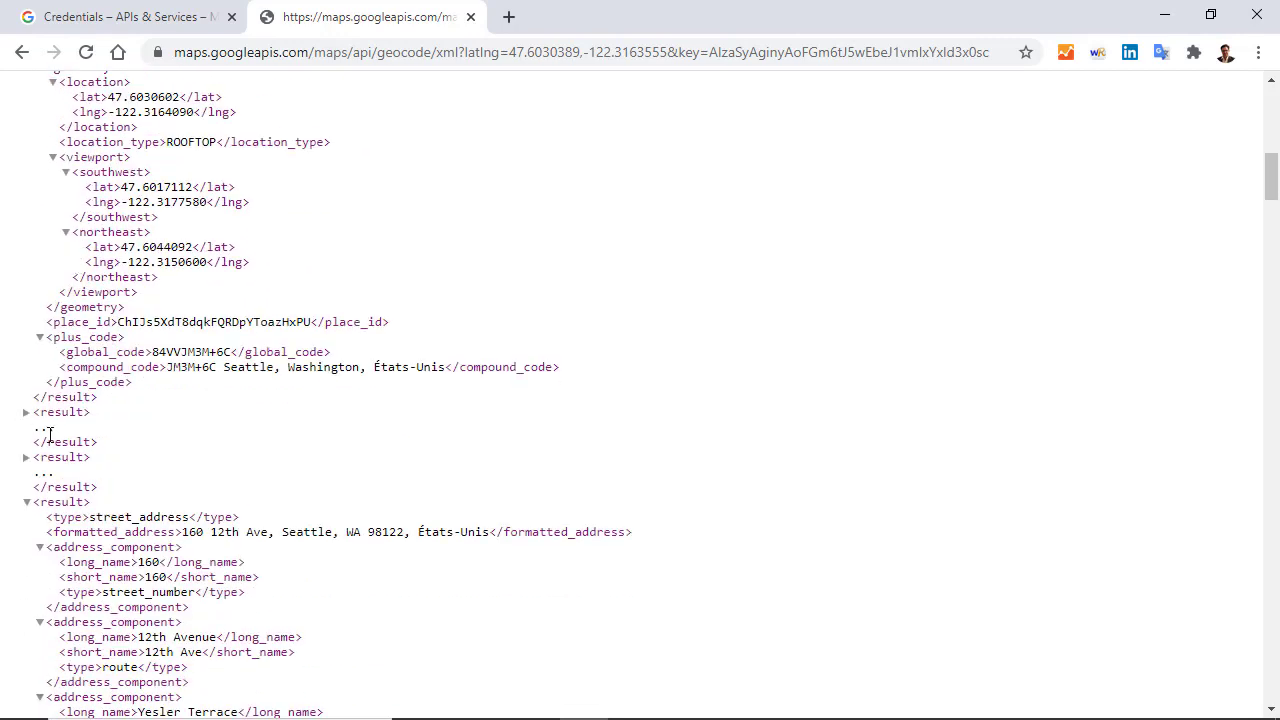
left_click(27, 413)
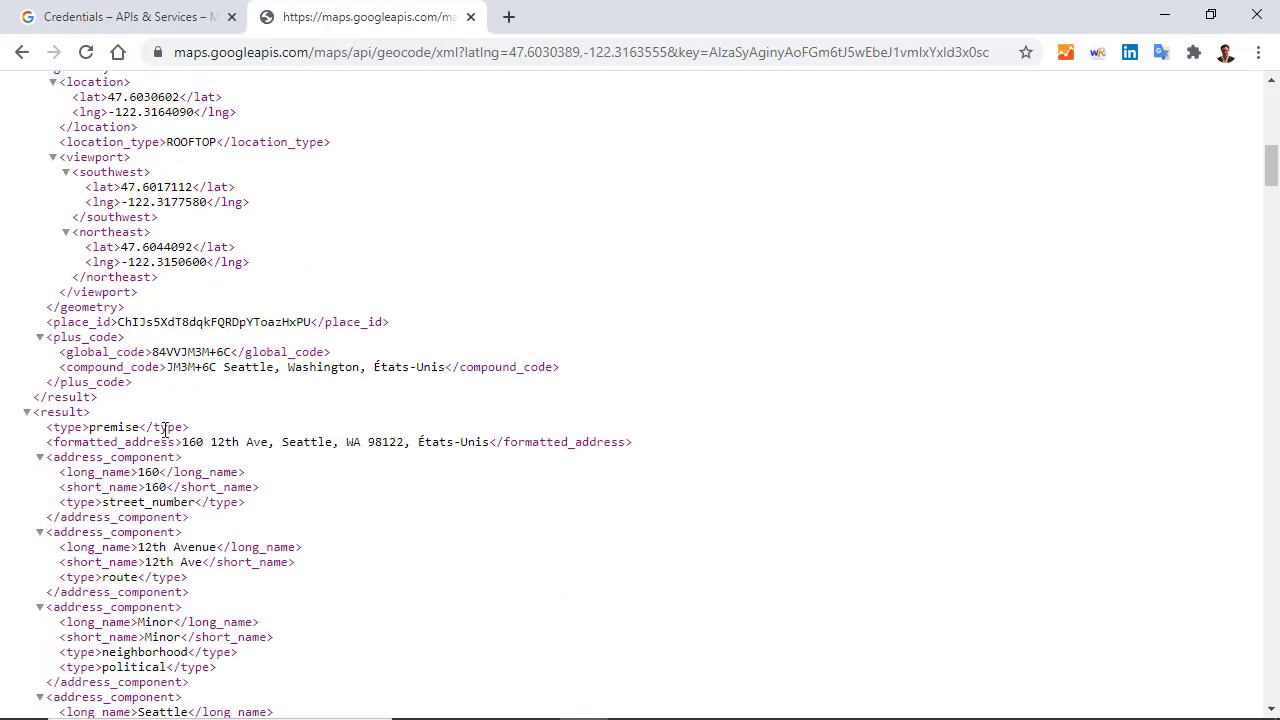
scroll(165, 430, "down", 10)
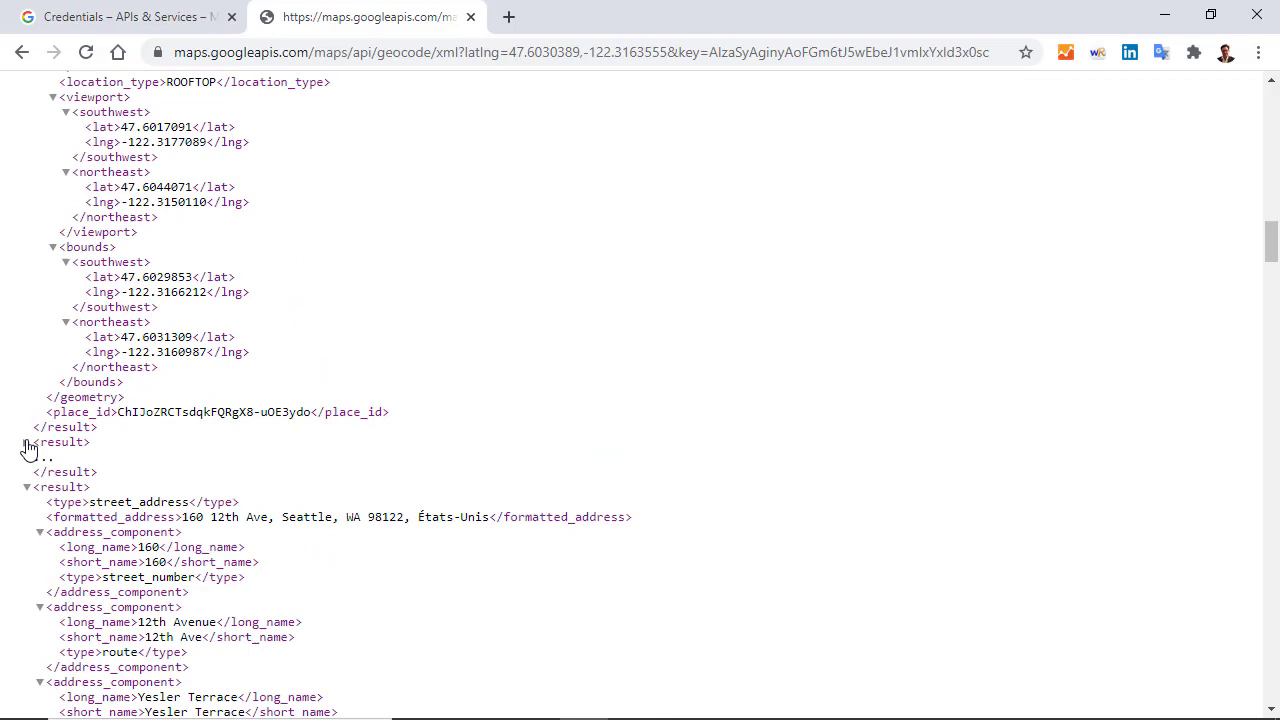
left_click(26, 446)
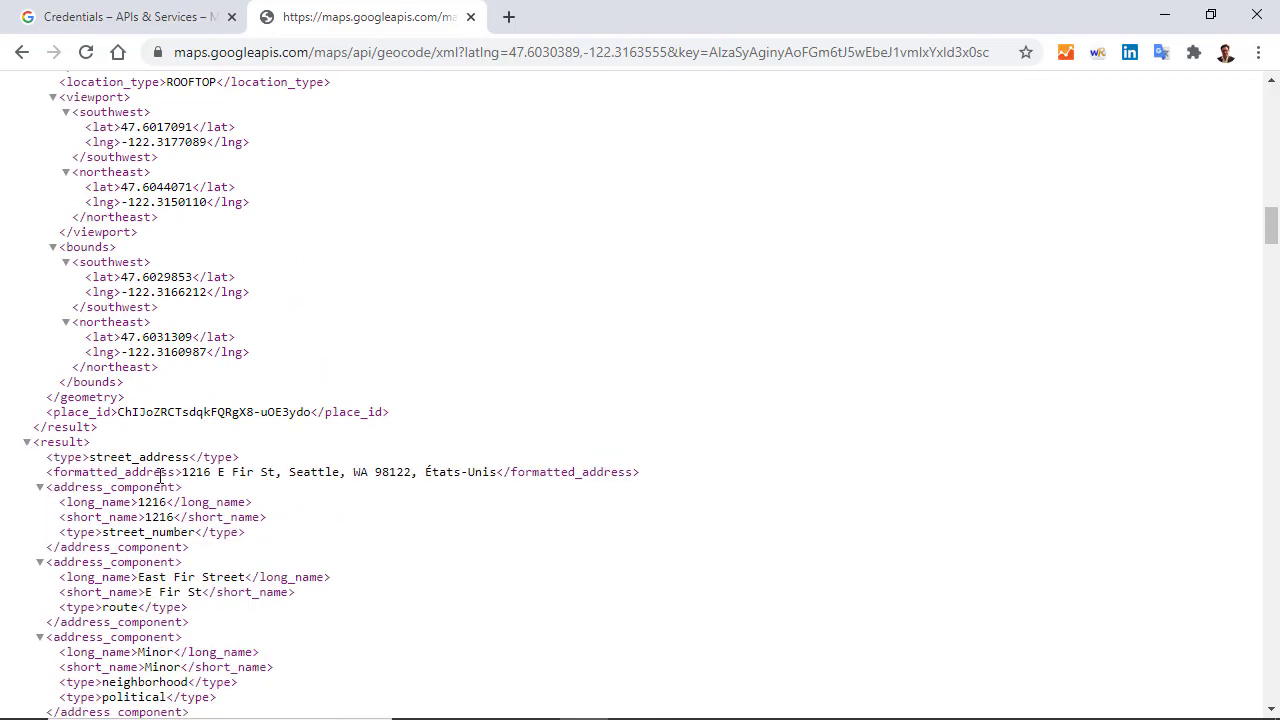
scroll(160, 466, "down", 14)
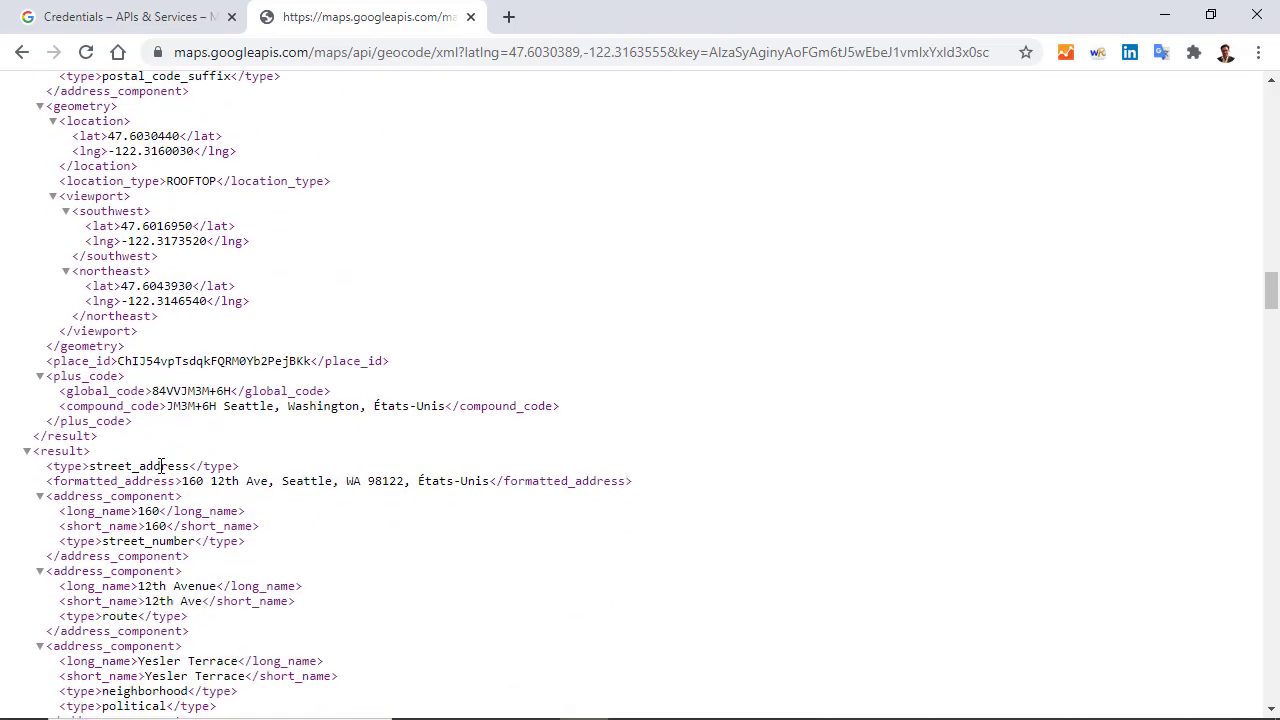
scroll(162, 400, "down", 13)
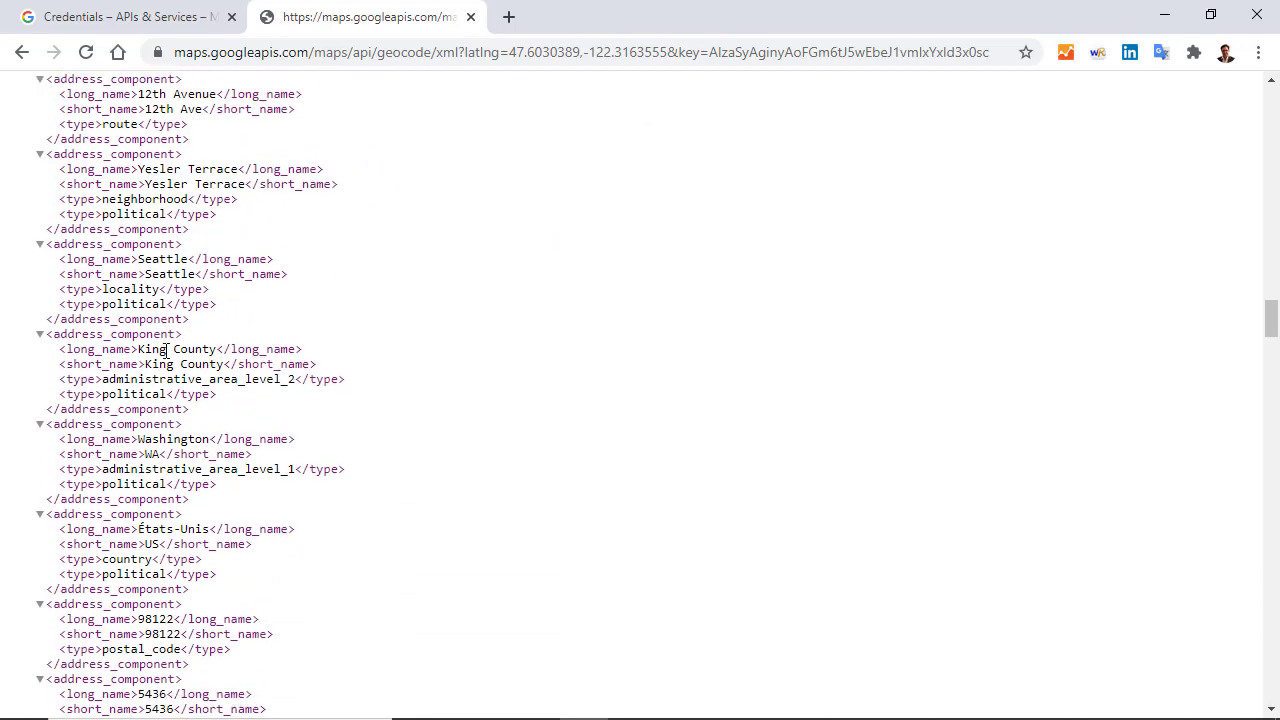
scroll(166, 352, "down", 4)
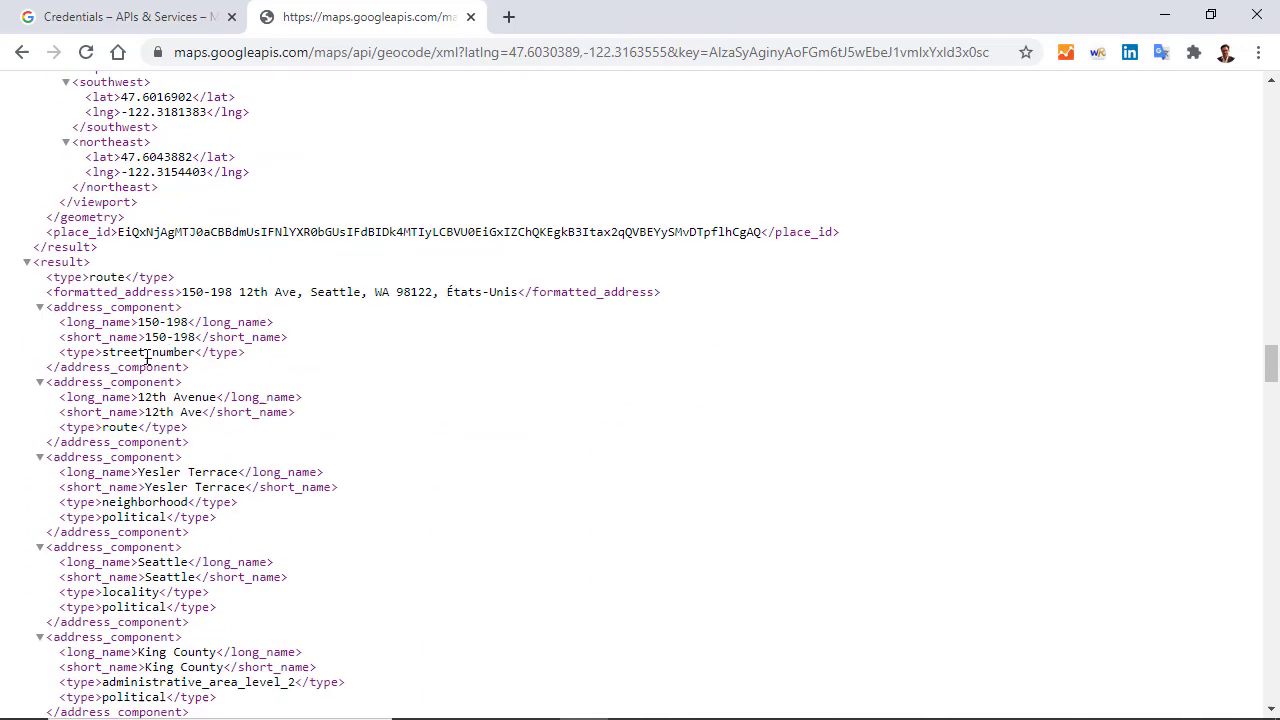
scroll(95, 285, "down", 7)
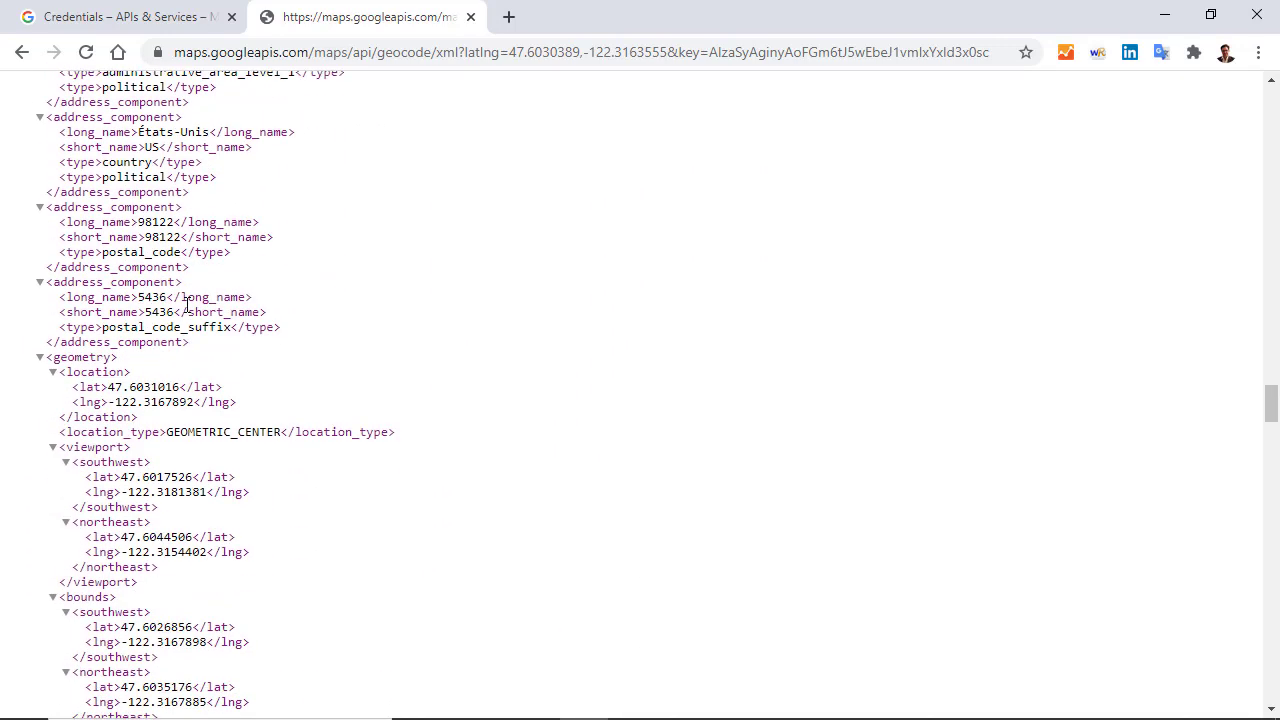
scroll(185, 305, "down", 3)
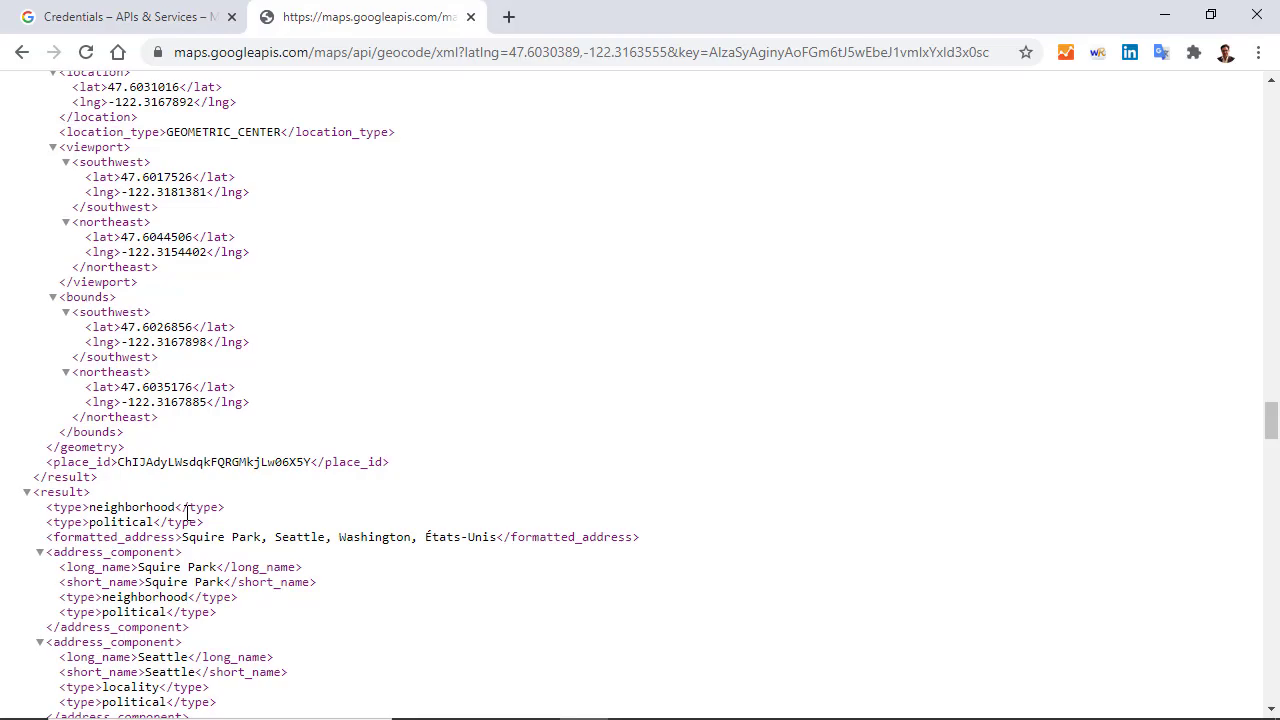
key("alt+Tab")
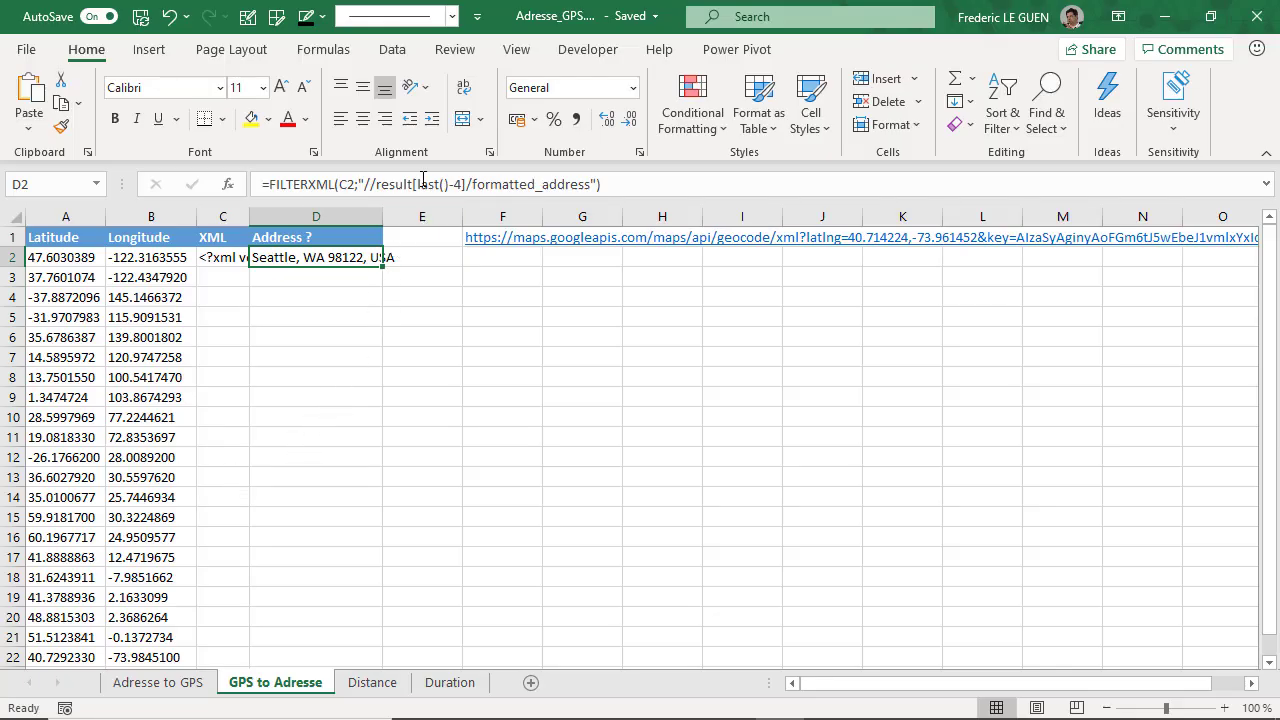
Replace last()-4 in D2's XPath with type='neighborhood' to filter the results by type, and reselect D2
left_click(424, 184)
left_click_drag(418, 184, 464, 185)
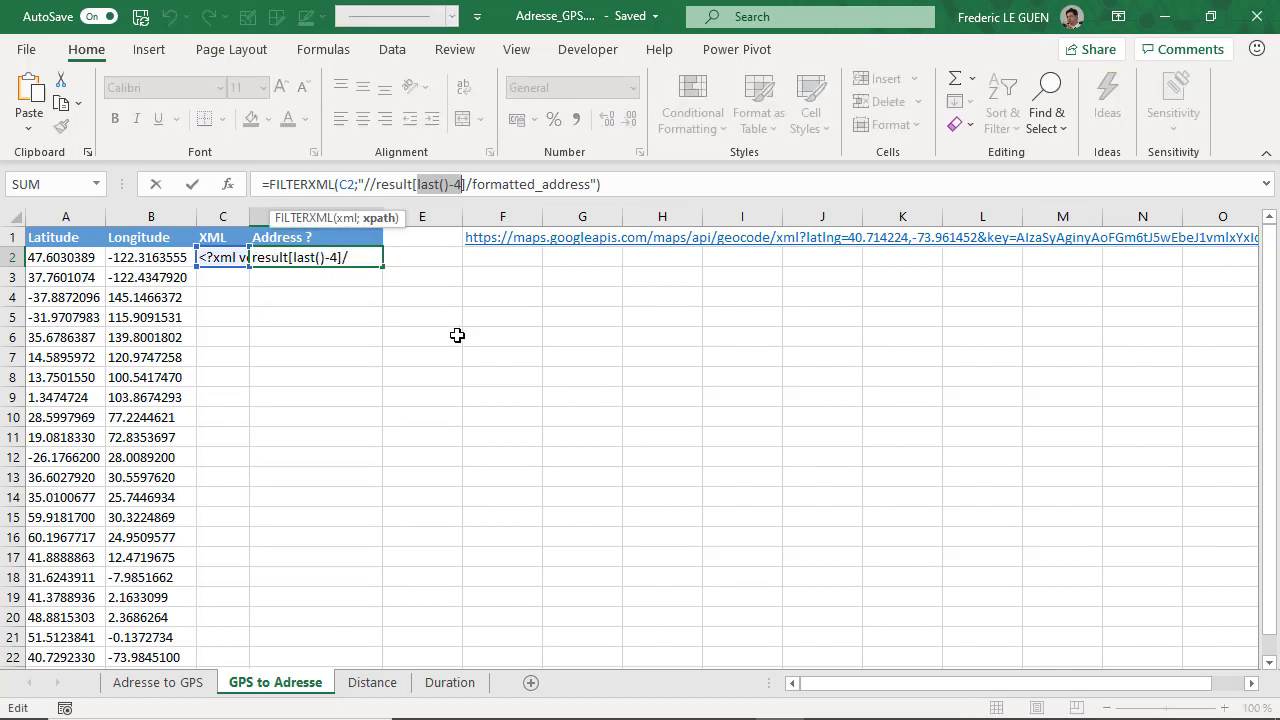
key("BackSpace")
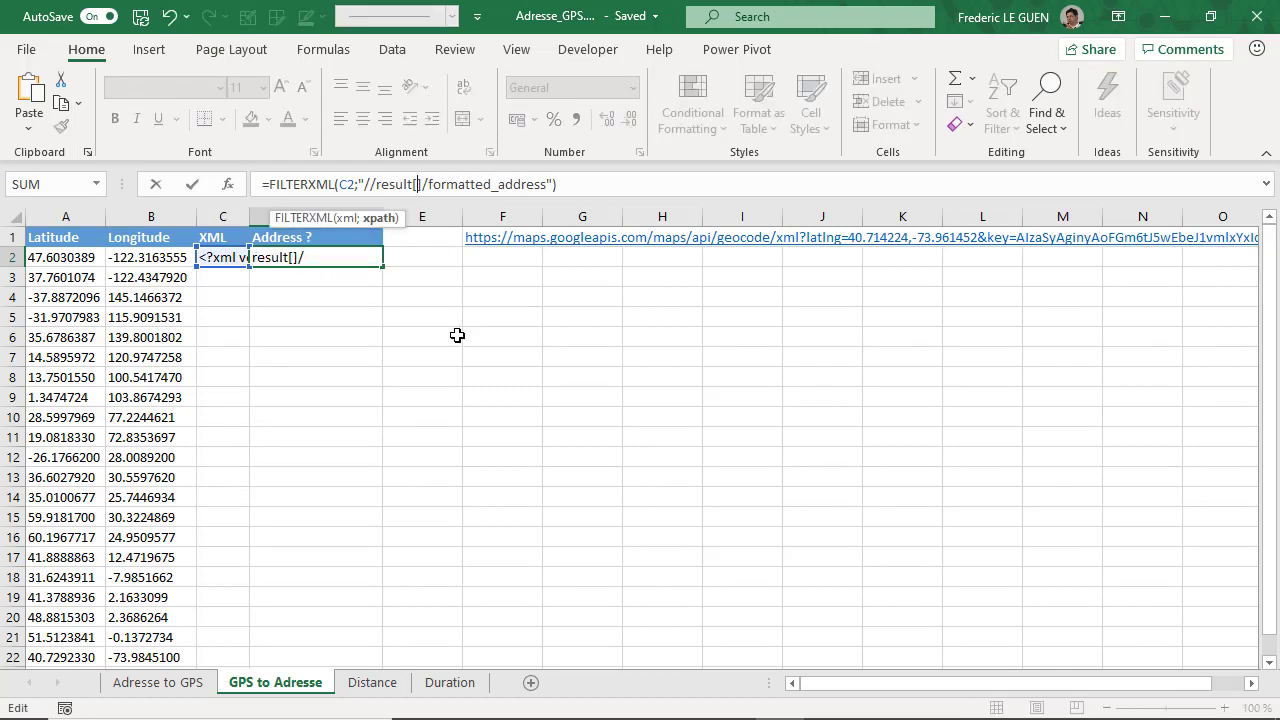
type("type")
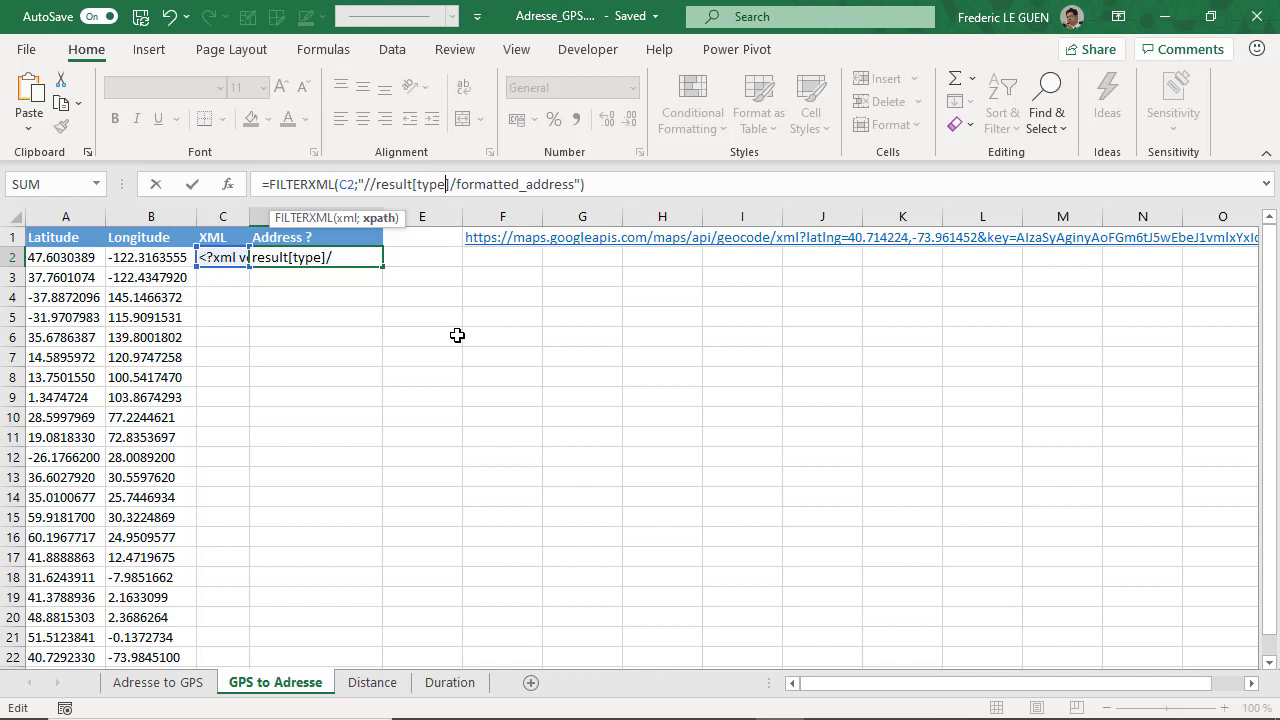
type("=")
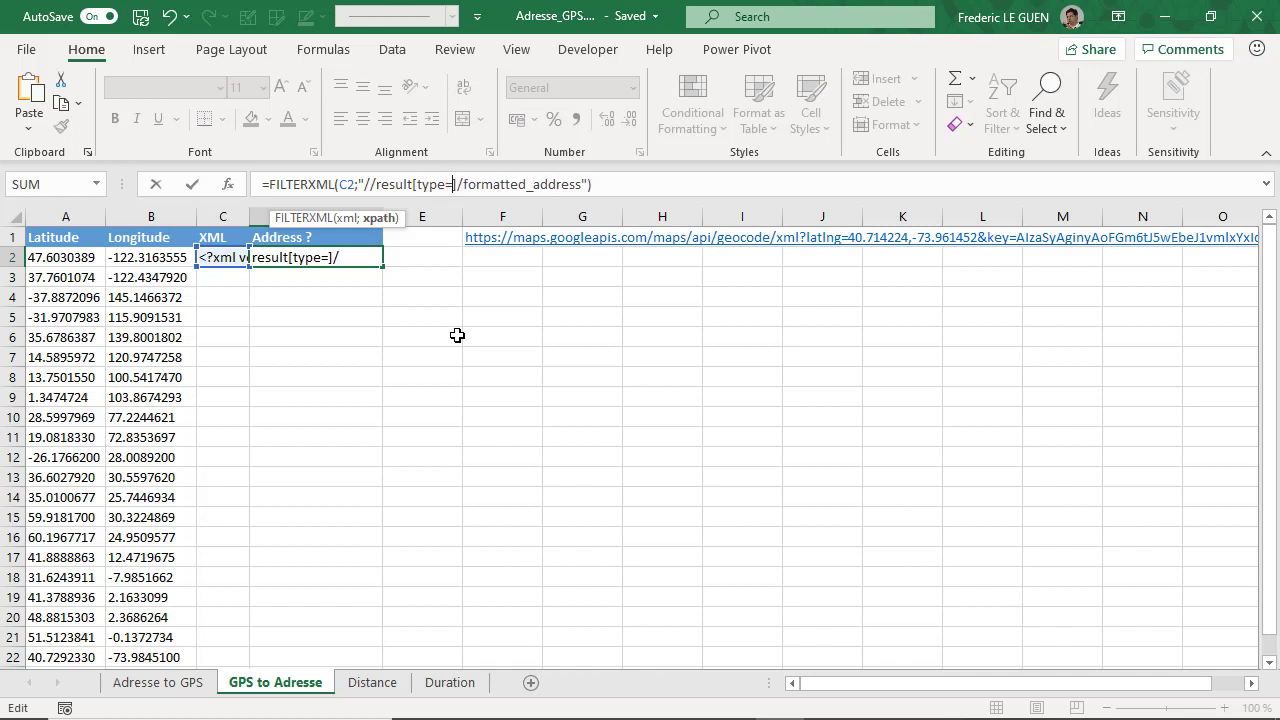
type("'")
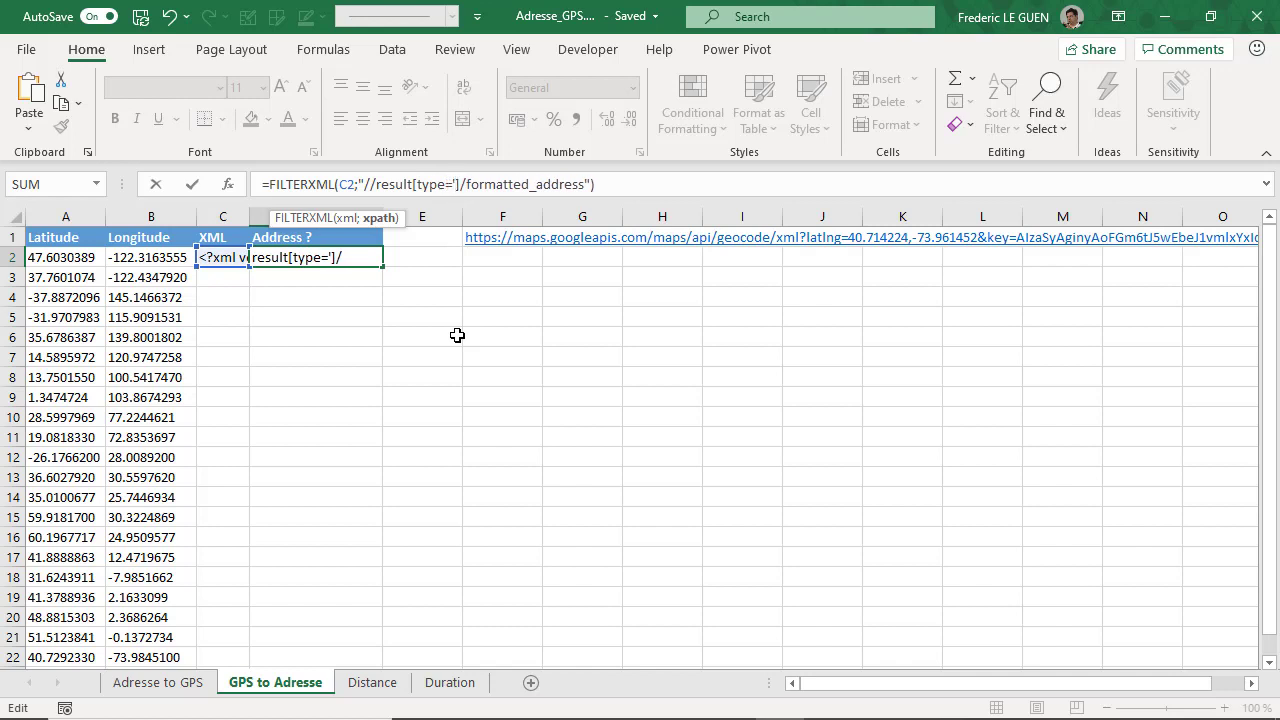
type("neighbo")
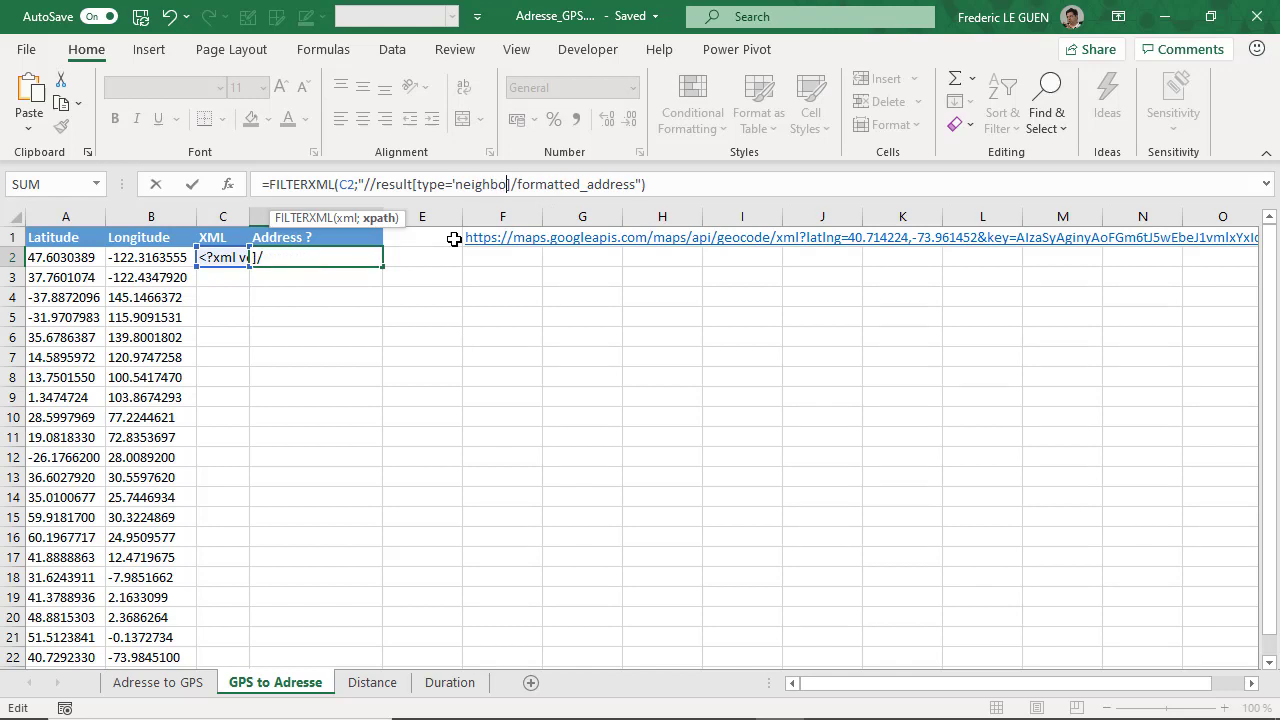
type("rhood")
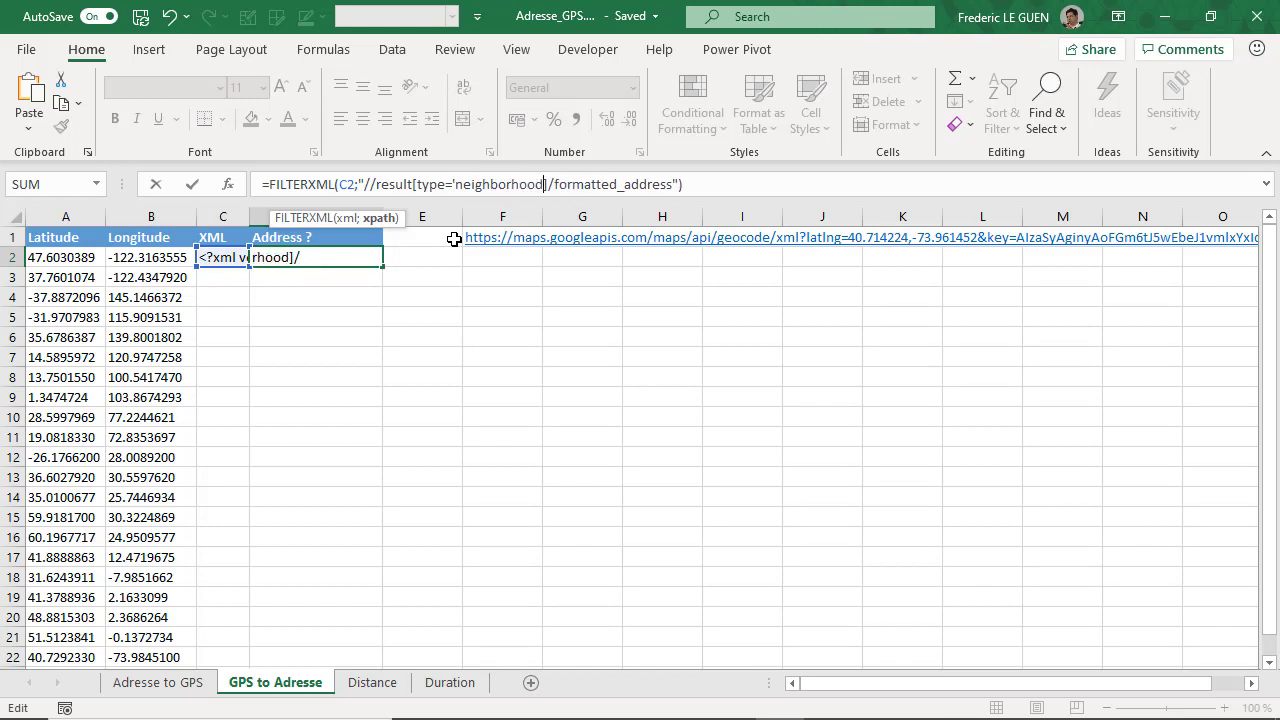
type("'")
key("Return")
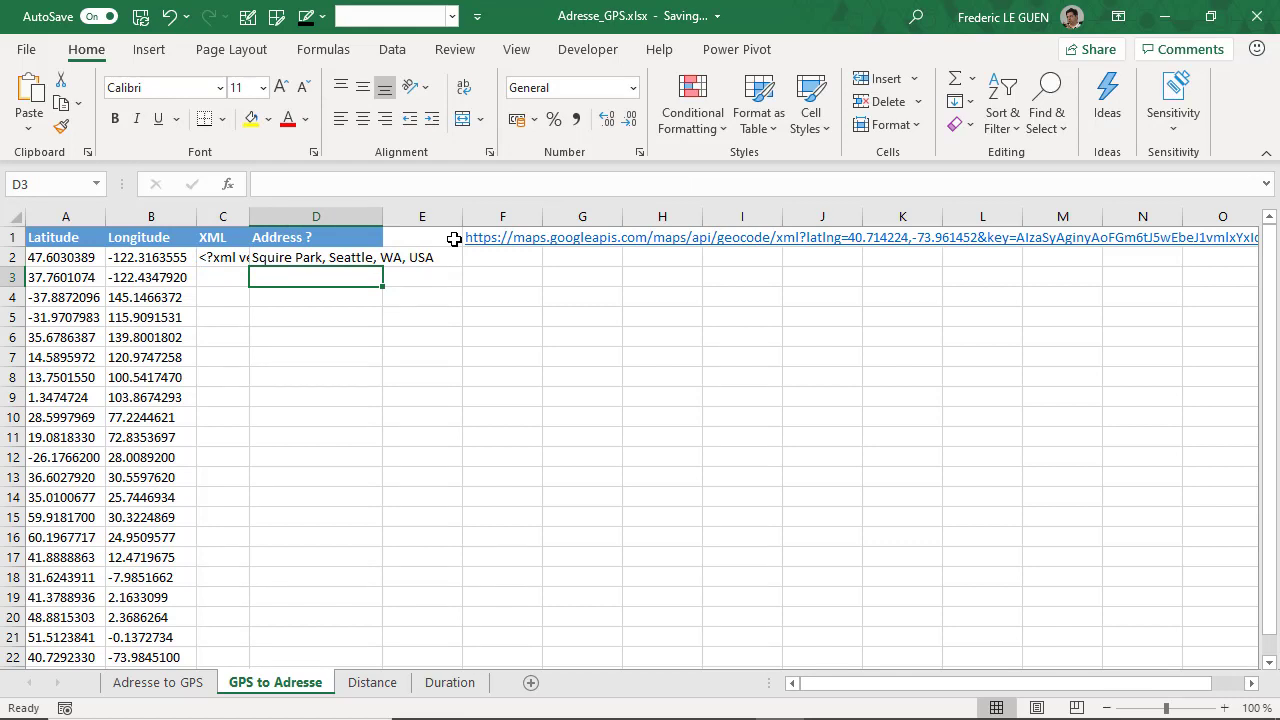
key("Up")
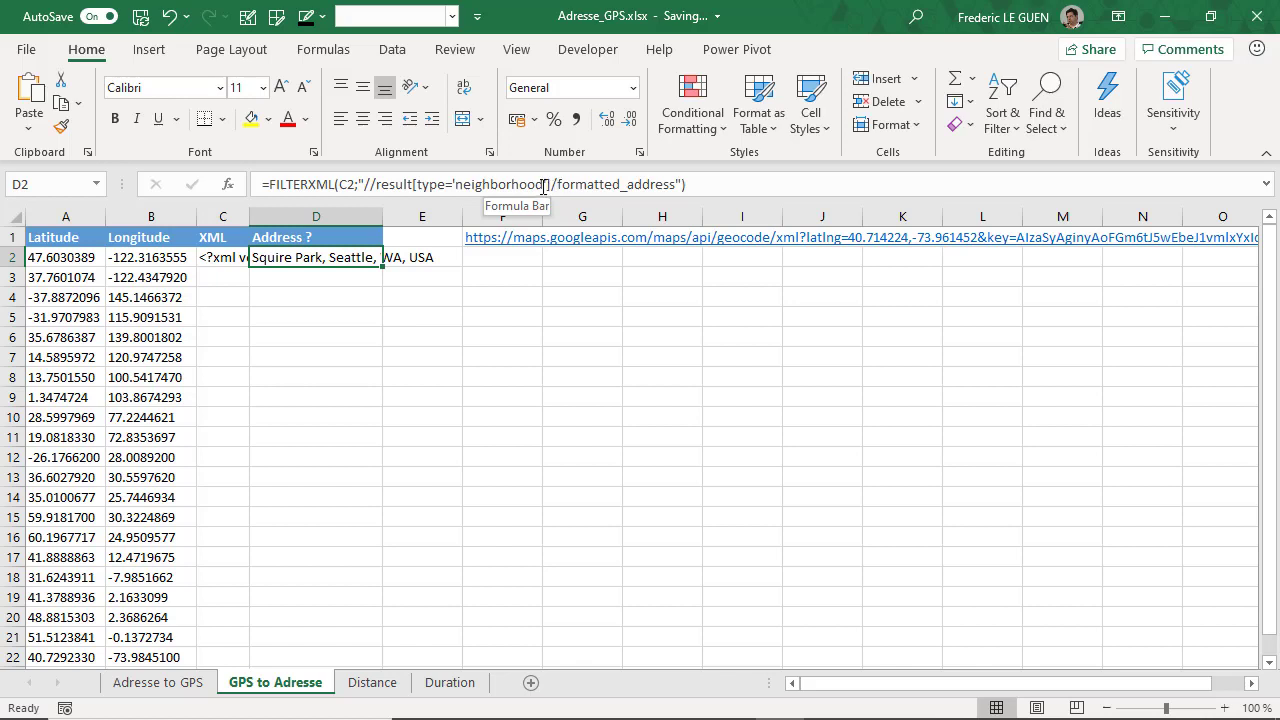
Change the result type in D2's XPath filter to route and reselect D2
left_click_drag(543, 184, 455, 184)
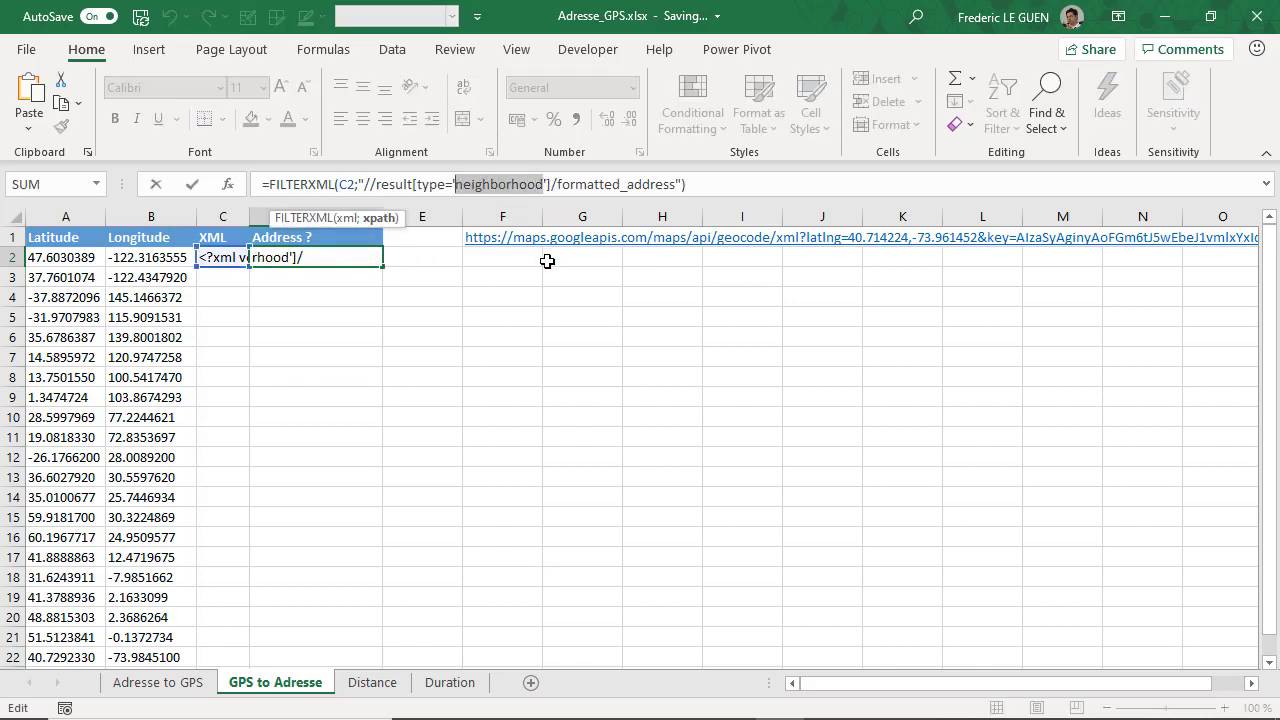
type("route")
key("Return")
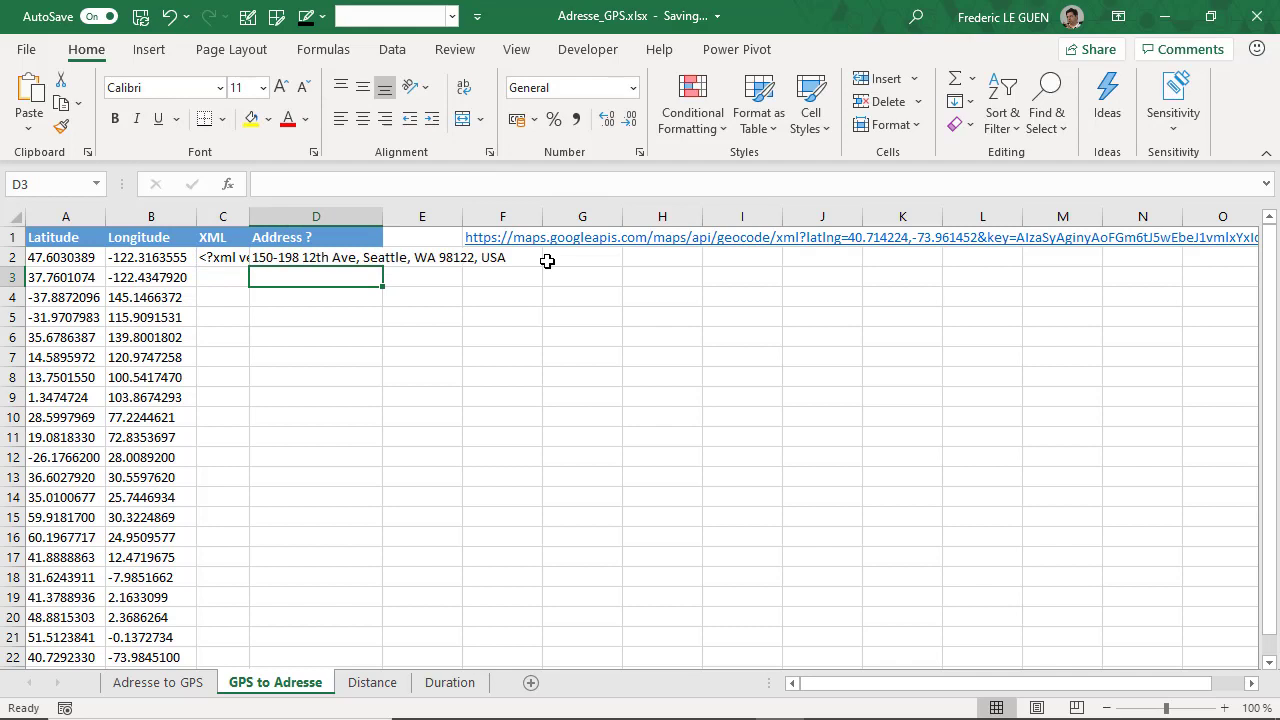
left_click(343, 258)
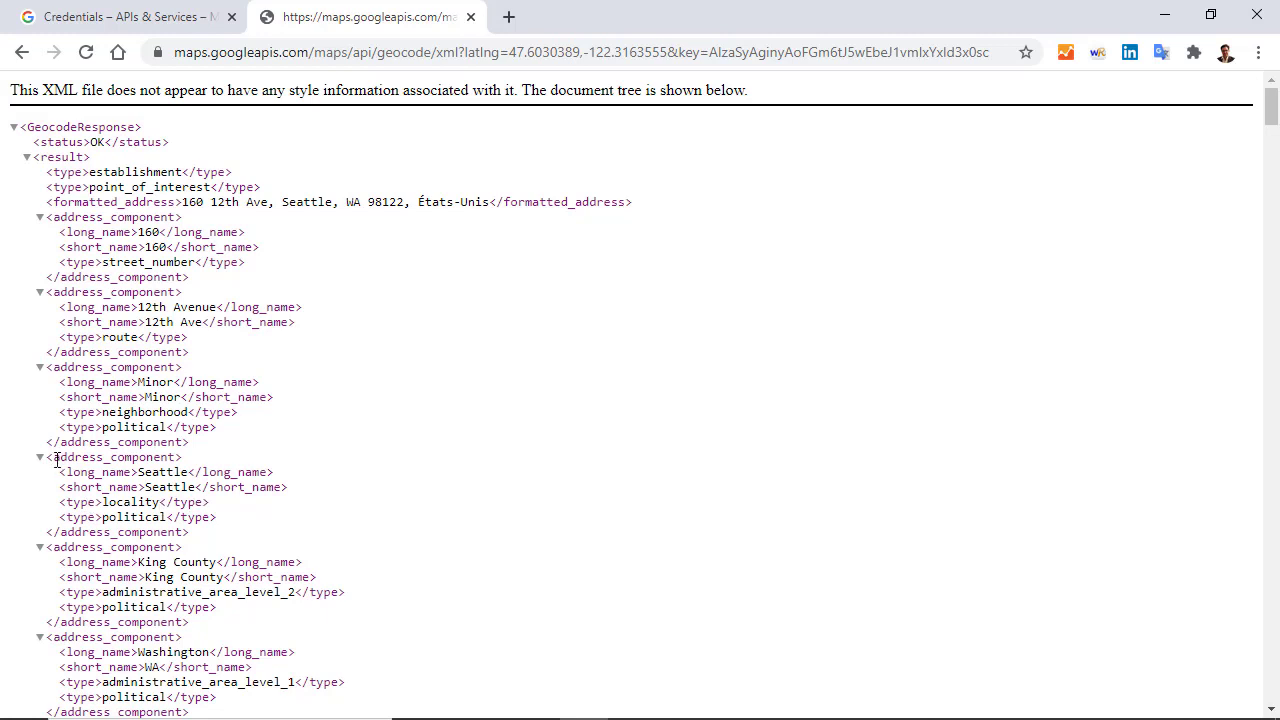
Check the address_component tag in the browser's XML and replace formatted_address in D2's XPath with address_component[type='locality']/long_name
left_click_drag(55, 459, 177, 455)
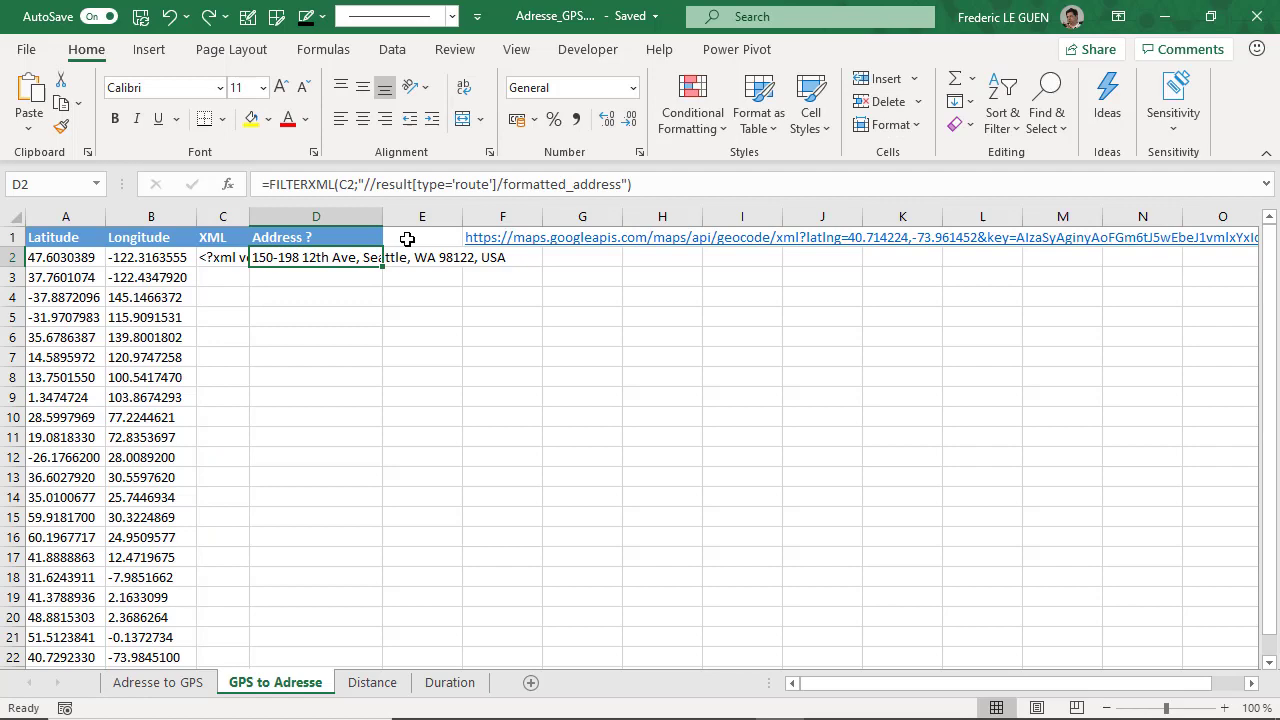
left_click_drag(503, 187, 621, 184)
type("address_component")
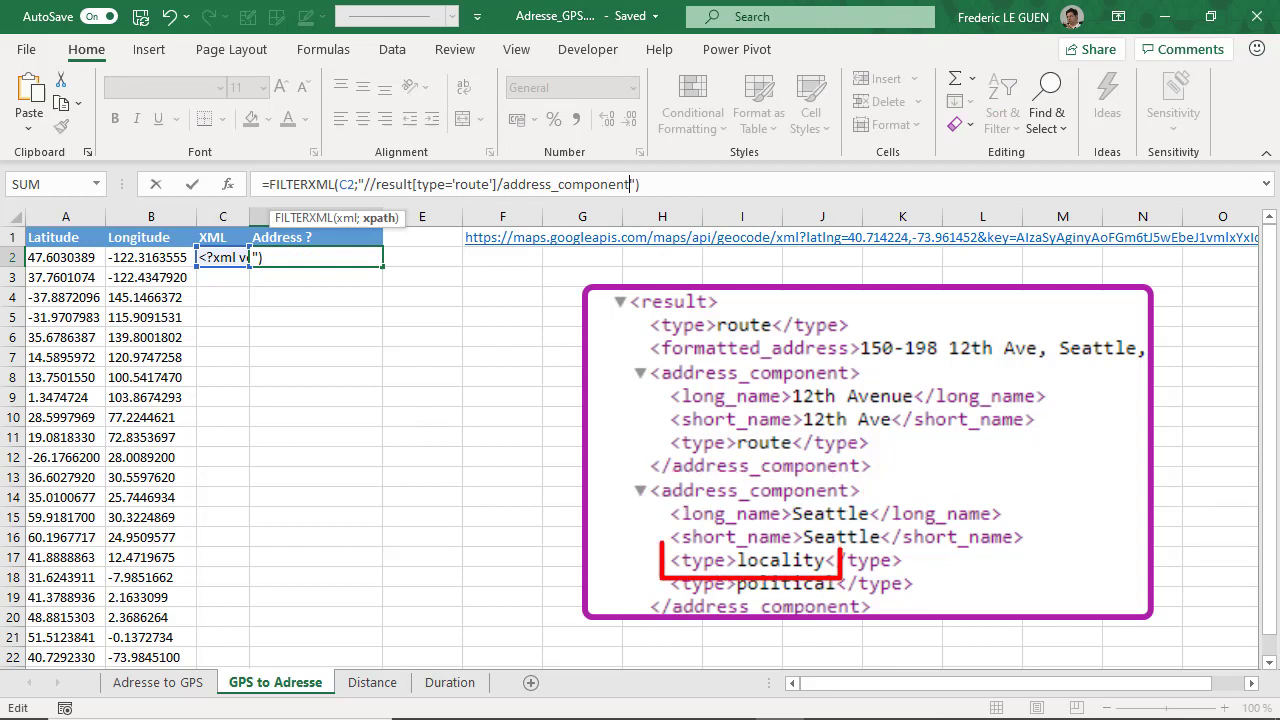
type("[type")
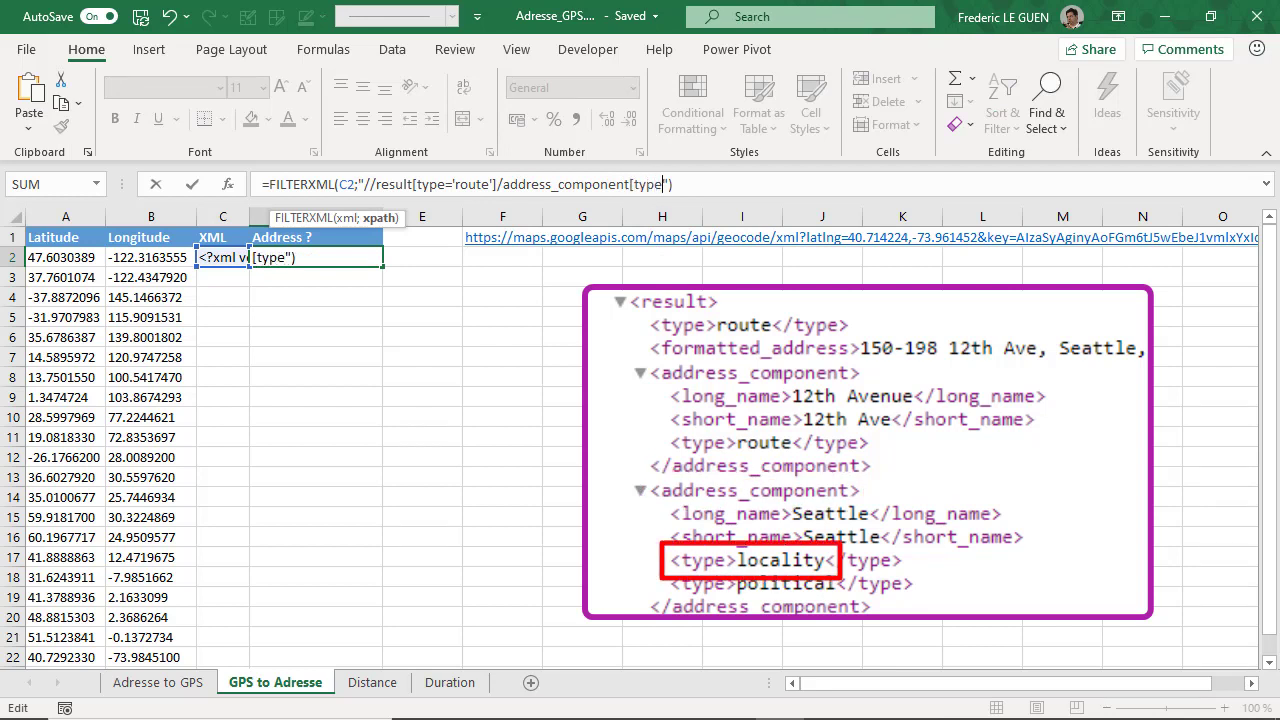
type("='locality")
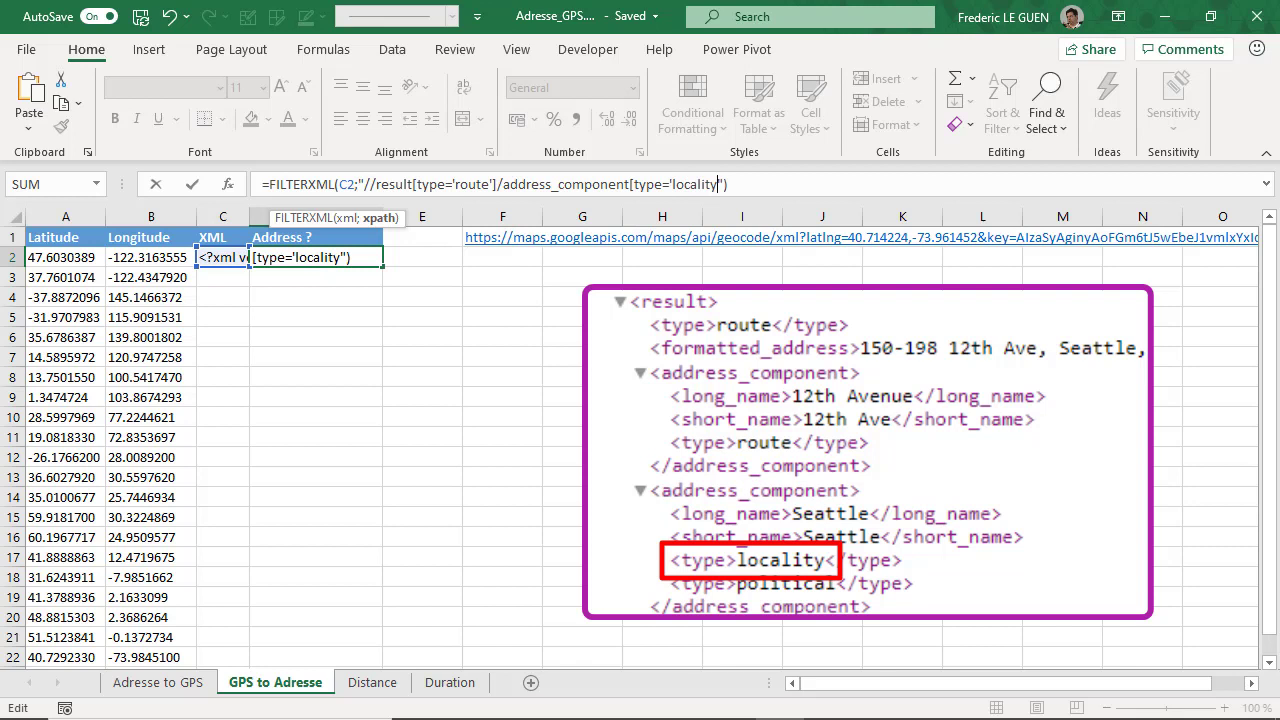
type("'")
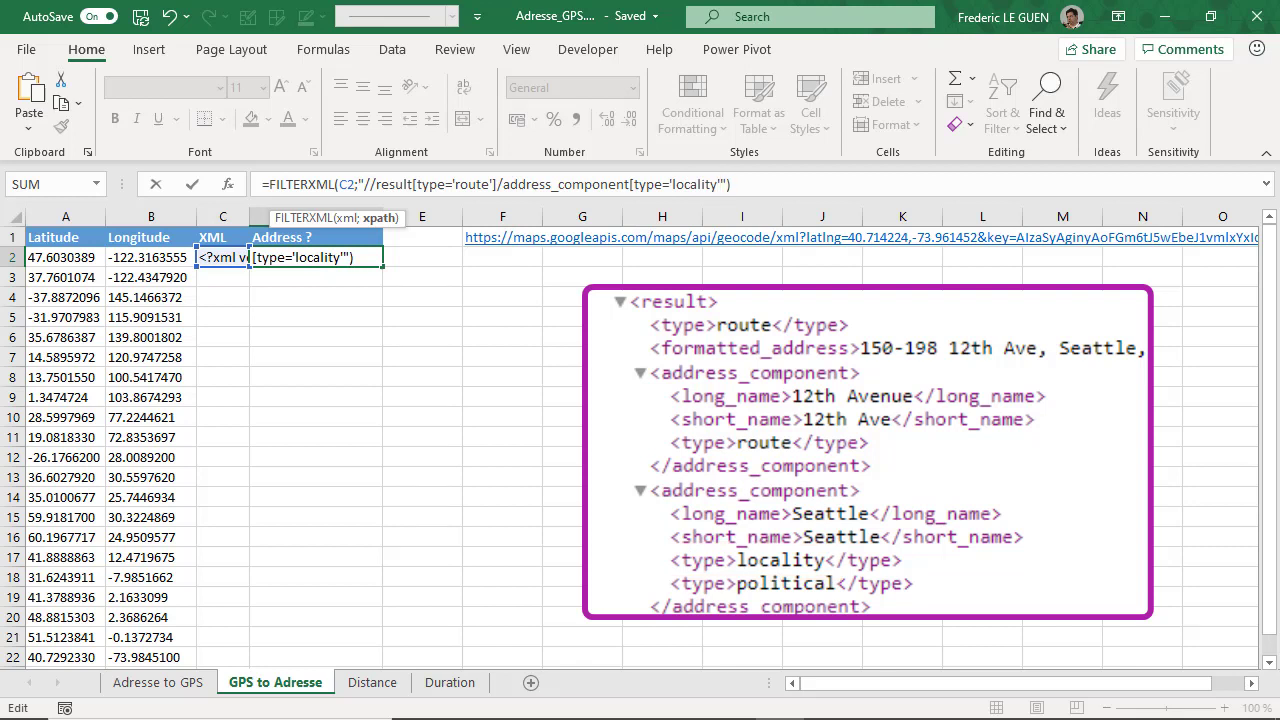
type("]/long")
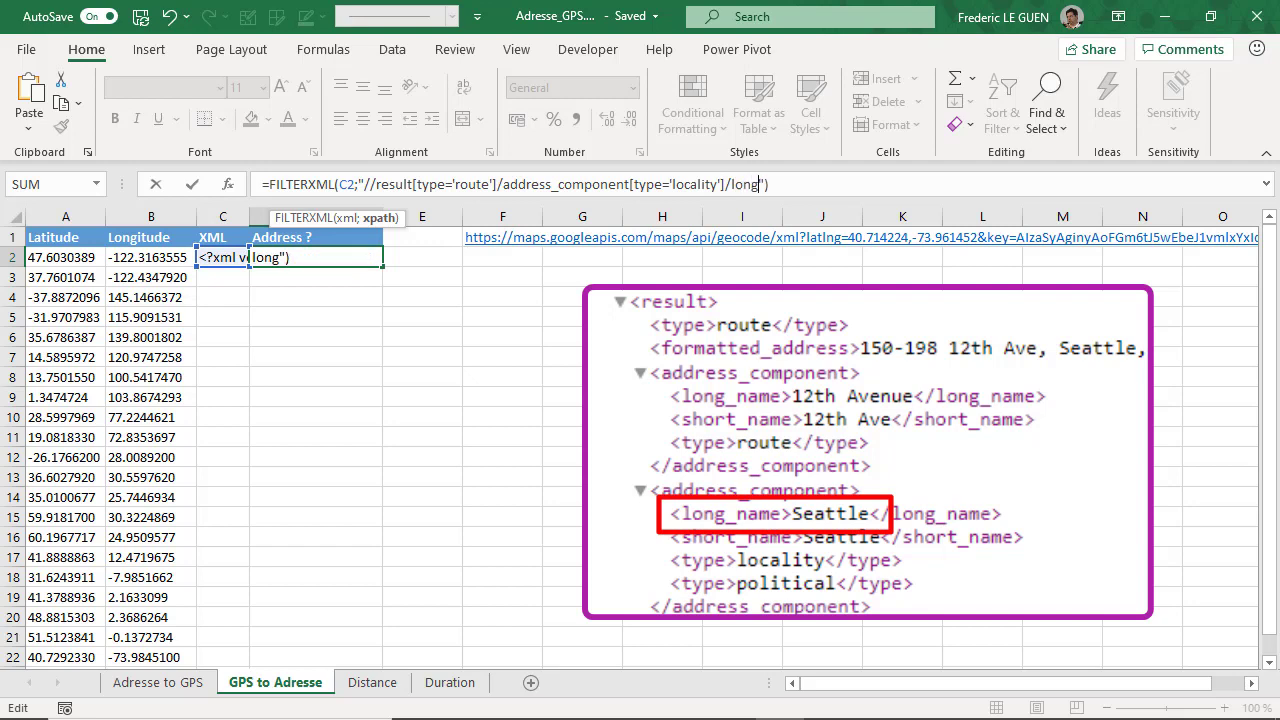
type("_name")
key("Return")
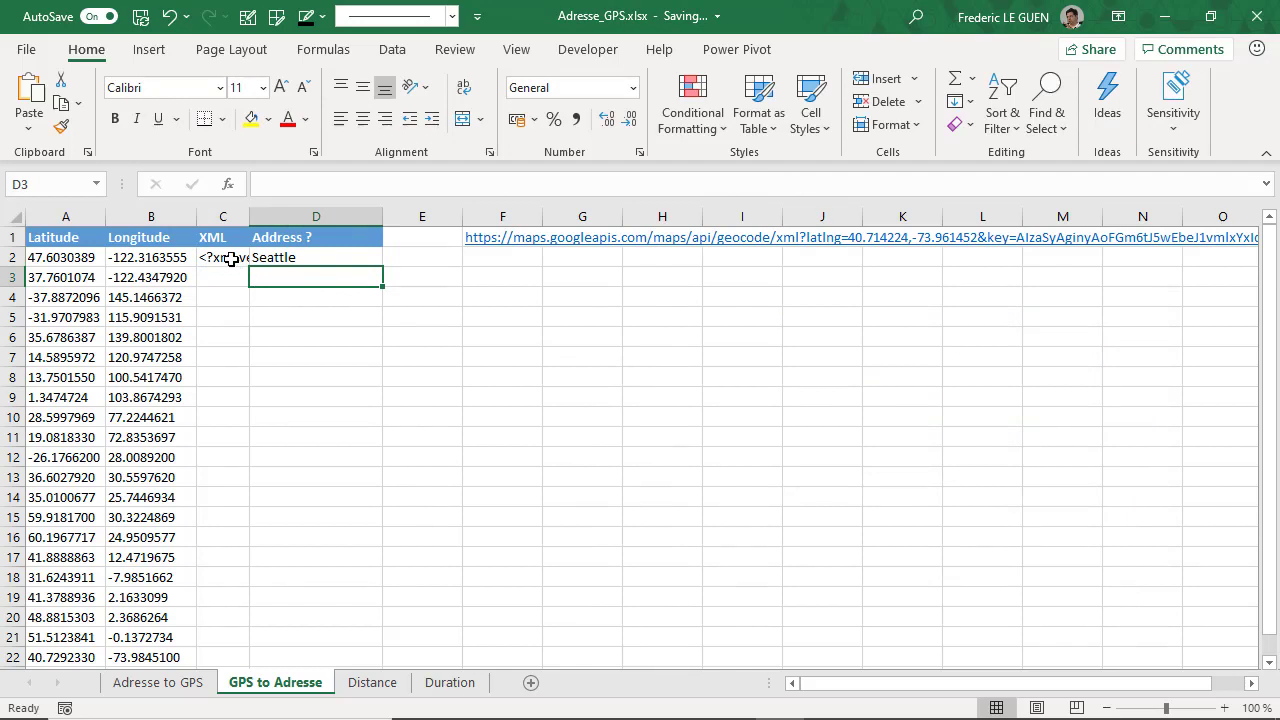
Fill the WEBSERVICE and FILTERXML formulas from C2:D2 down through row 22
left_click_drag(230, 259, 270, 258)
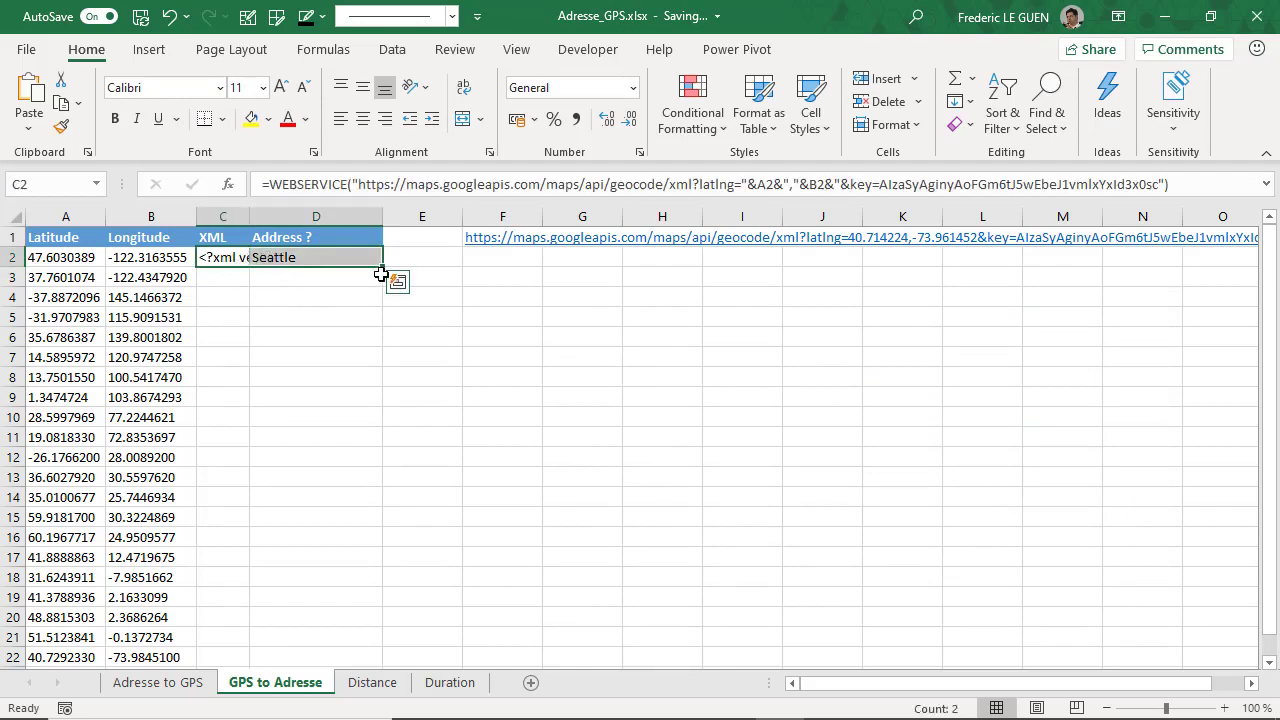
left_click_drag(383, 268, 368, 610)
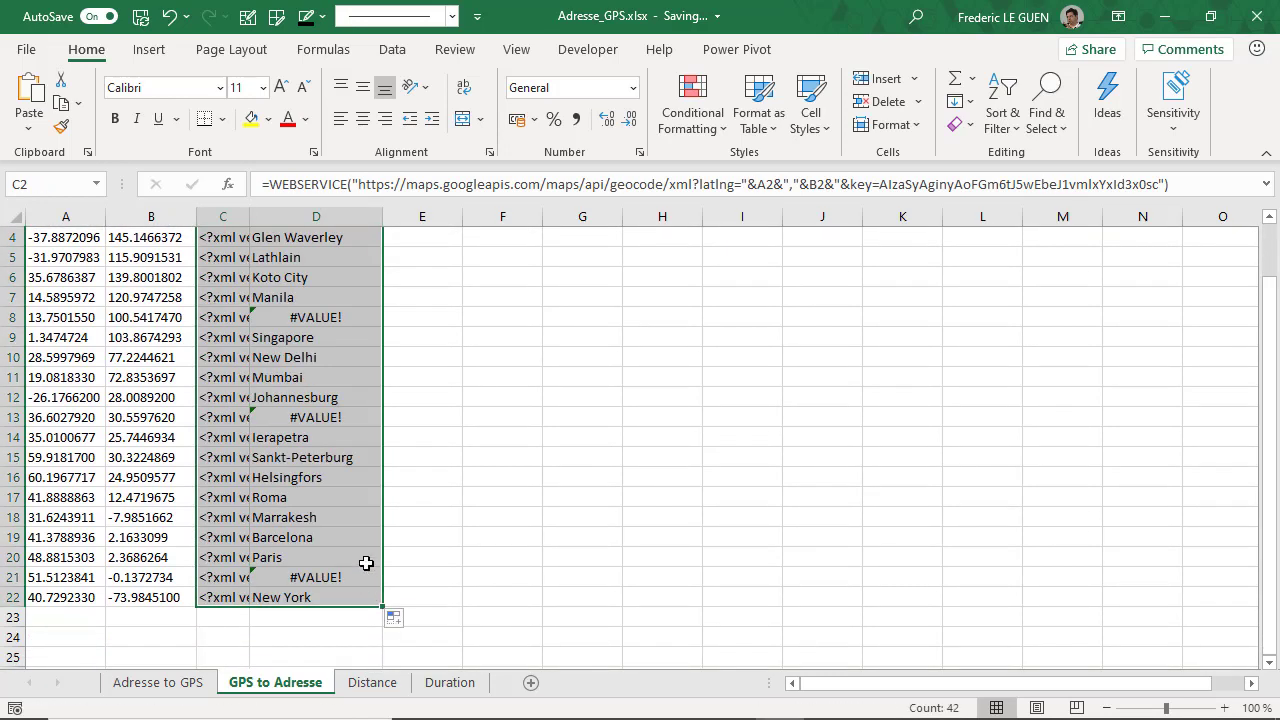
scroll(366, 563, "up", 1)
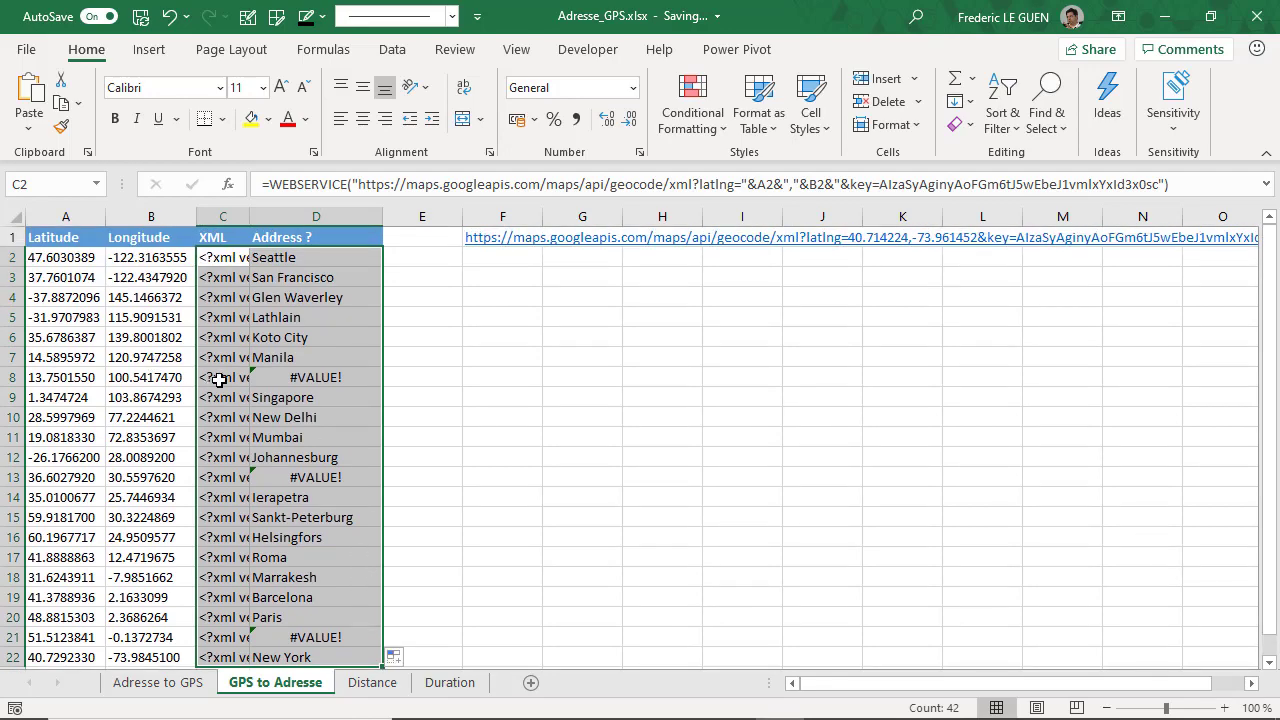
Evaluate the URL argument of C8's WEBSERVICE formula to get the full request address, and leave the formula unedited
left_click(220, 379)
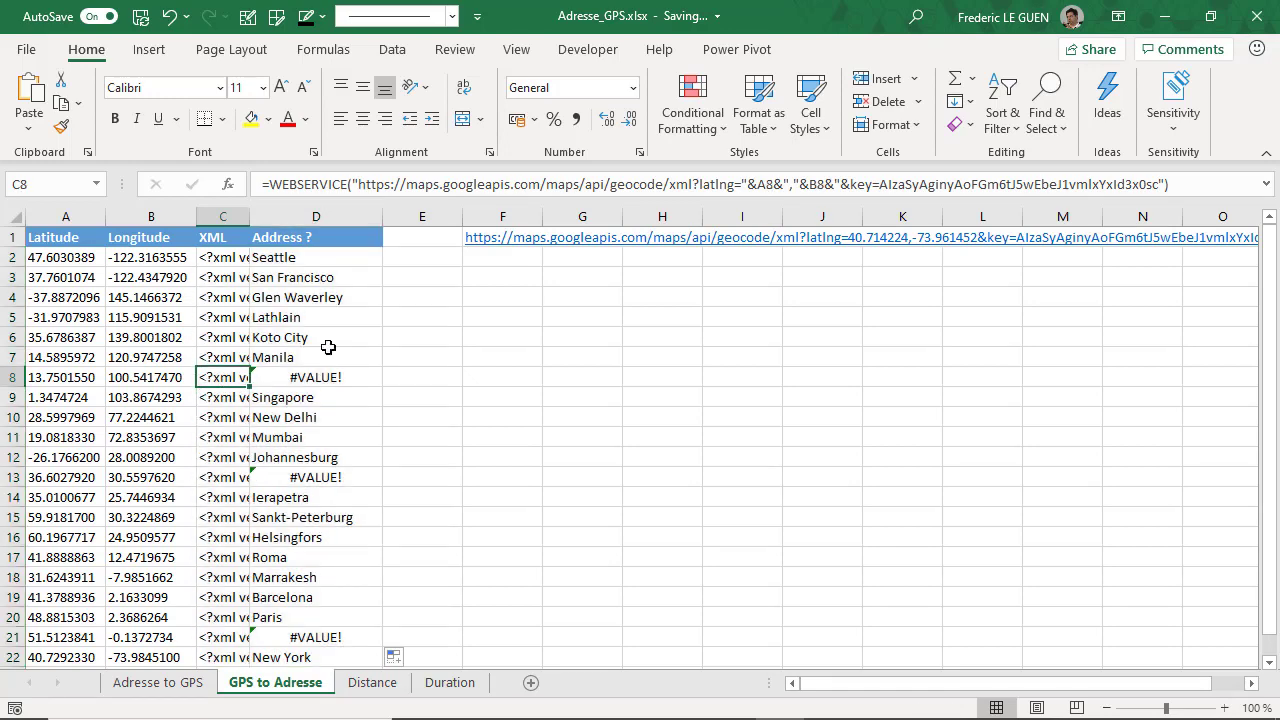
left_click_drag(352, 184, 1164, 184)
key("F9")
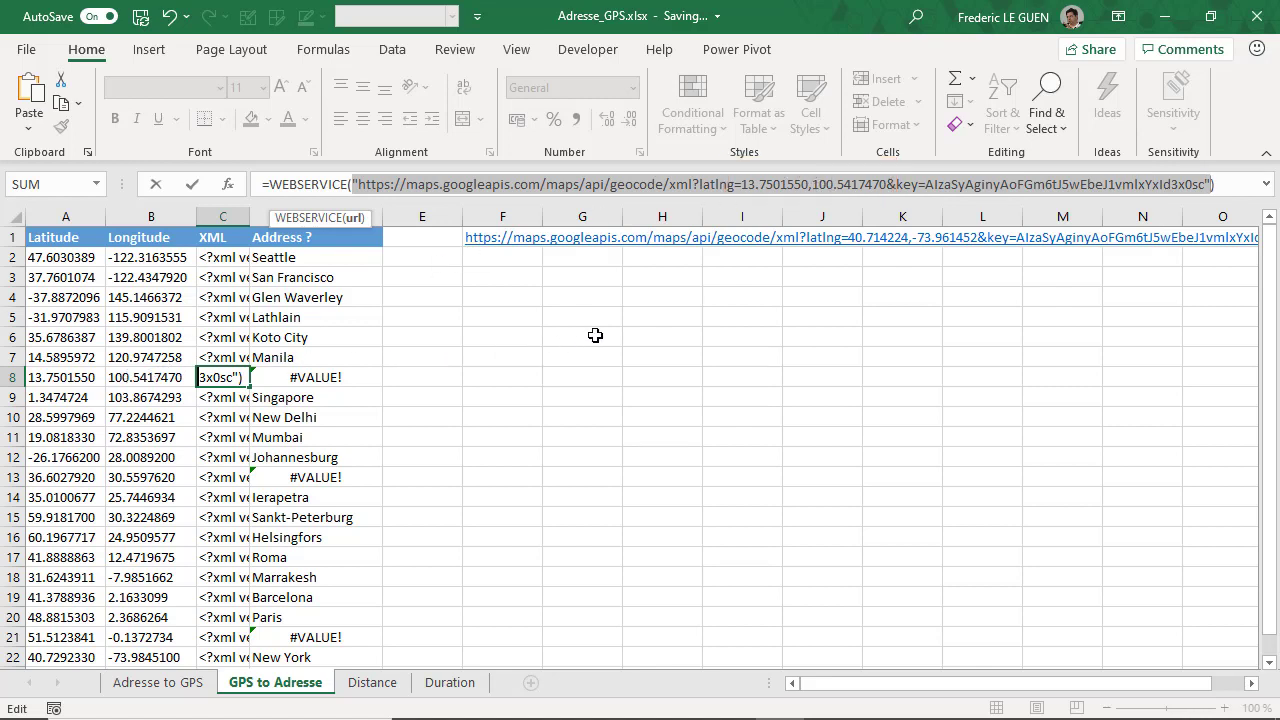
key("Escape")
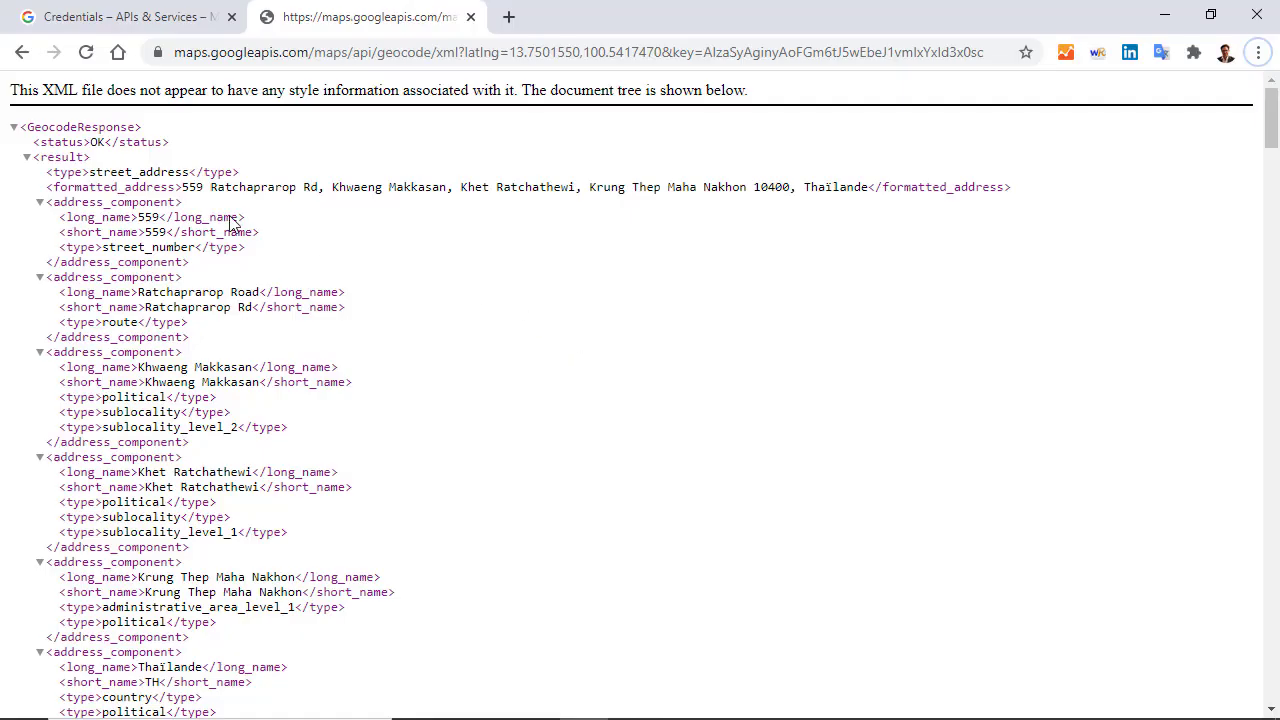
In the browser, check the type of each result in the XML response for row 8's coordinates, collapsing the results one by one
left_click(27, 163)
left_click(27, 205)
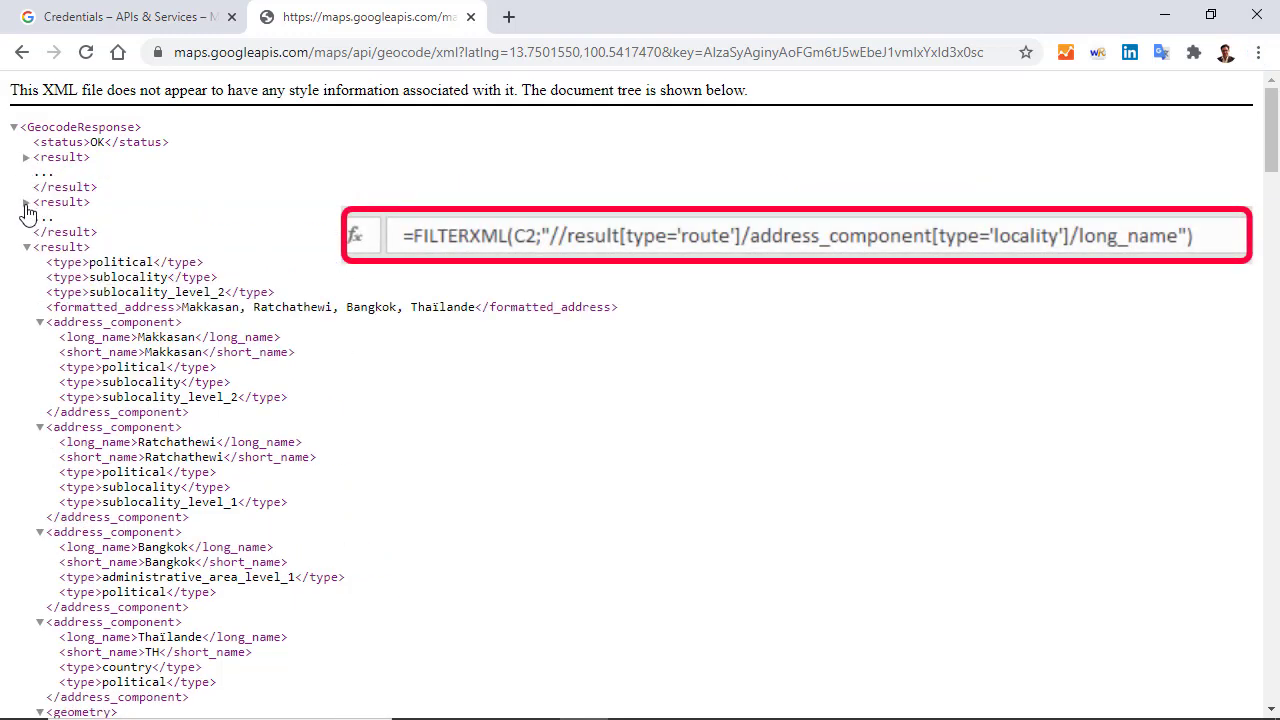
left_click(27, 250)
left_click(28, 295)
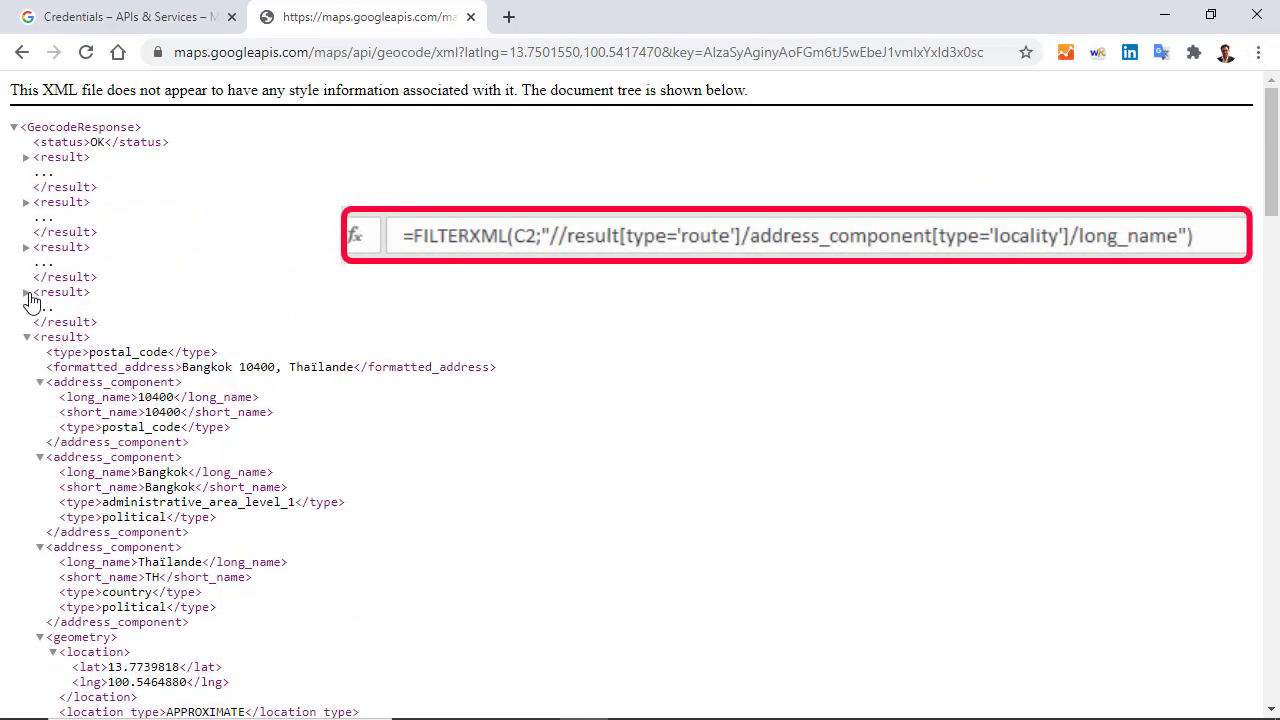
left_click(28, 340)
left_click(27, 382)
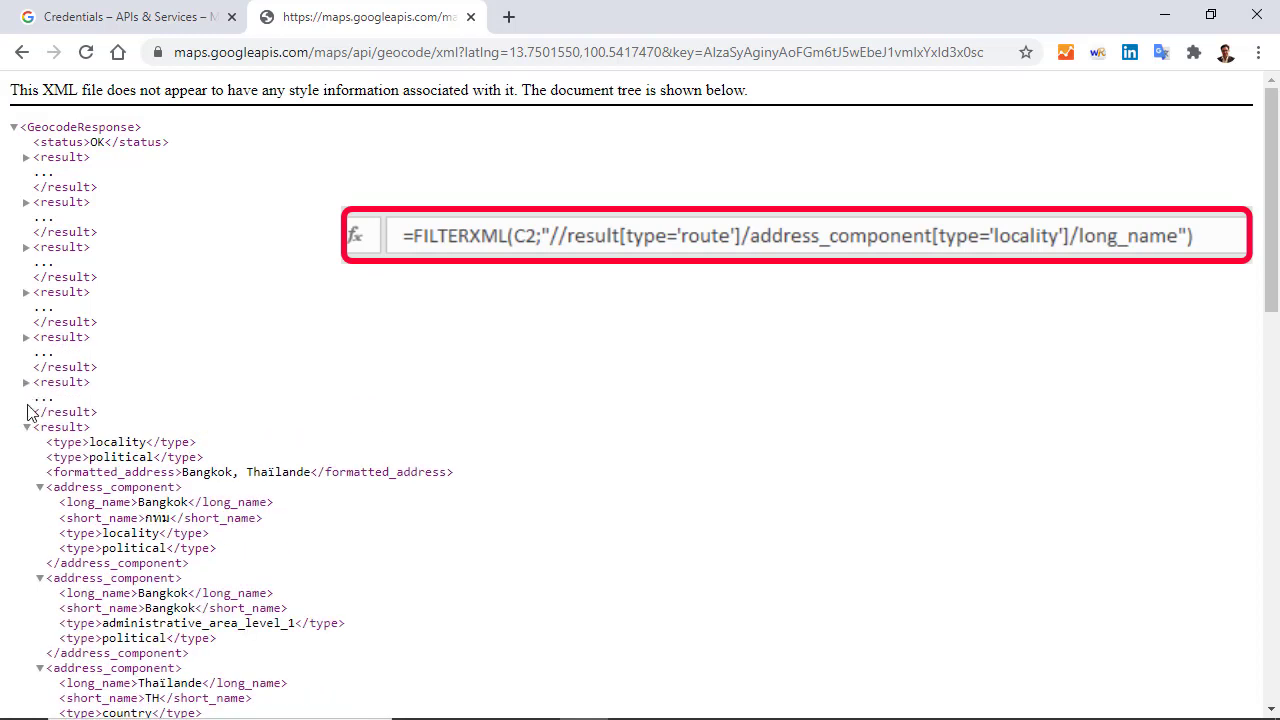
left_click(27, 427)
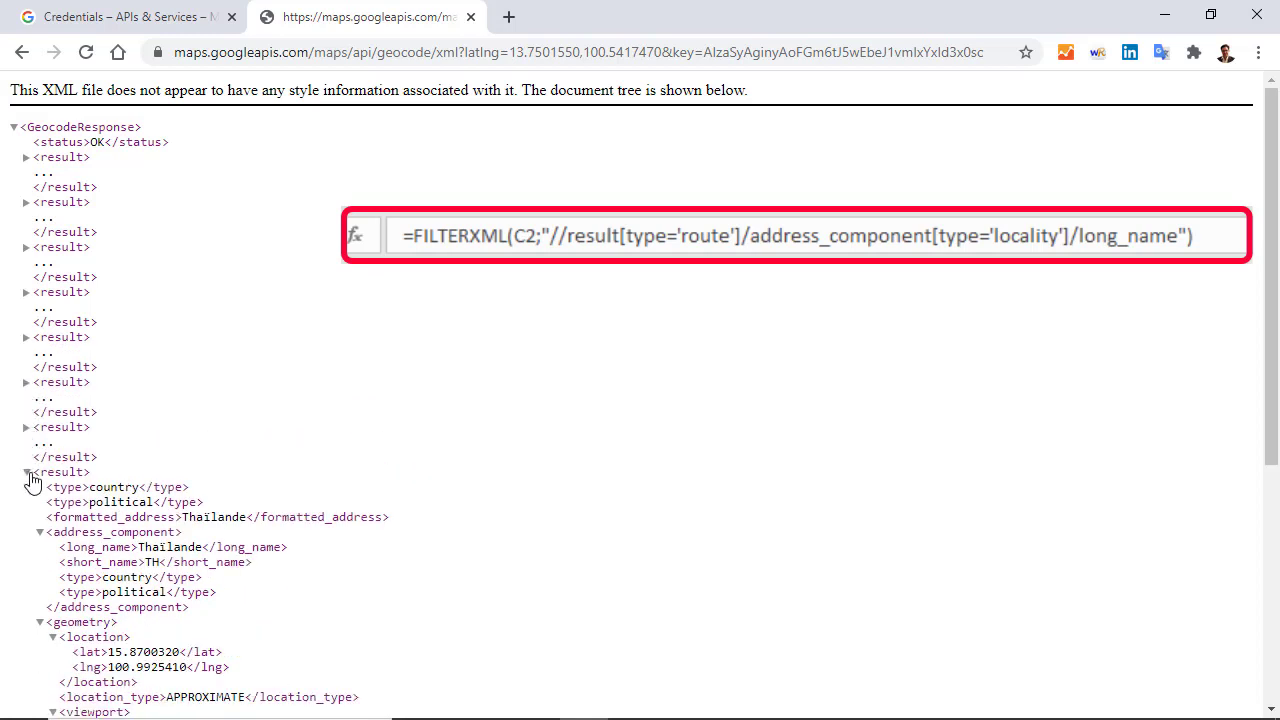
left_click(27, 472)
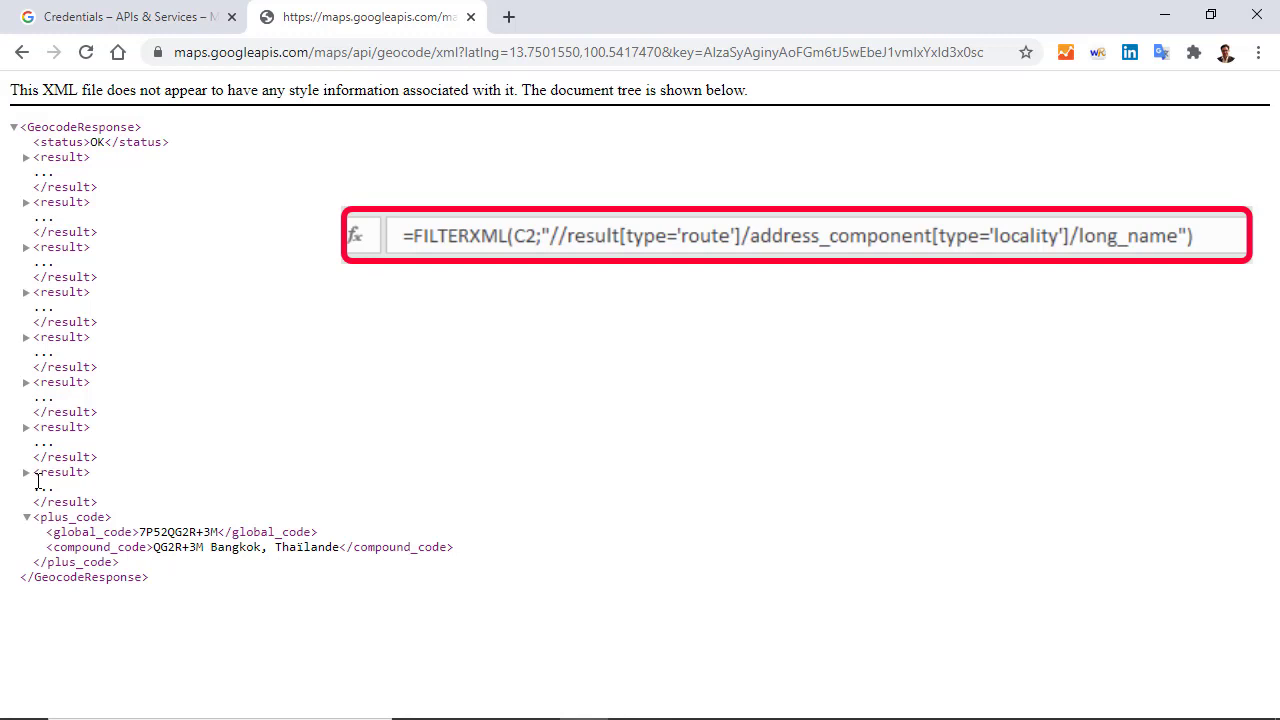
Expand the first result, examine the type tags of its address components, and switch back to Excel to inspect D8's formula
left_click(27, 158)
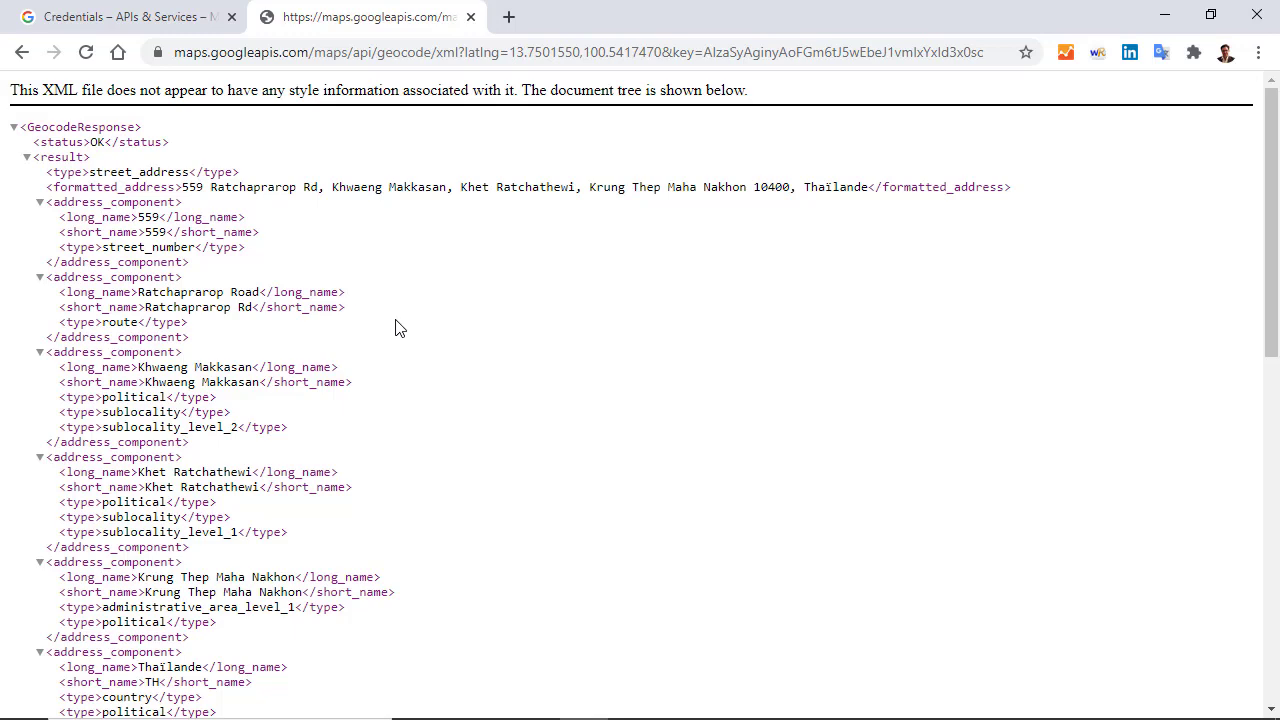
scroll(398, 328, "down", 4)
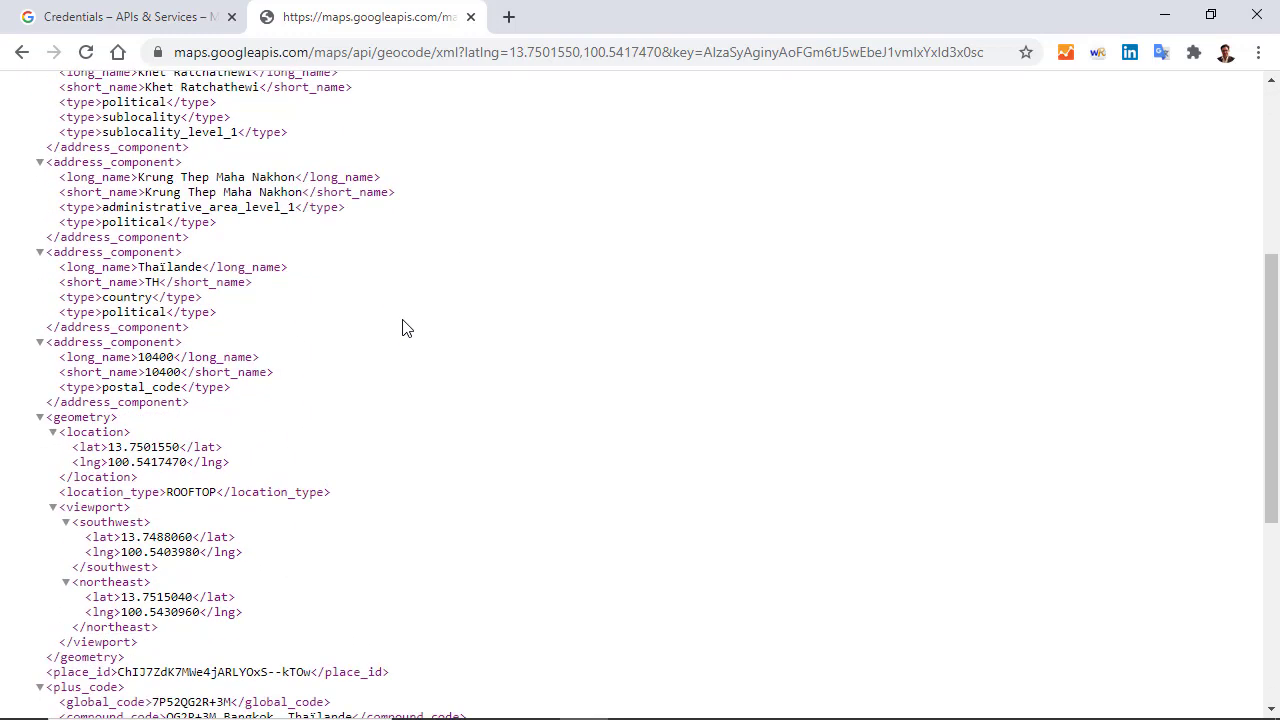
scroll(405, 328, "up", 1)
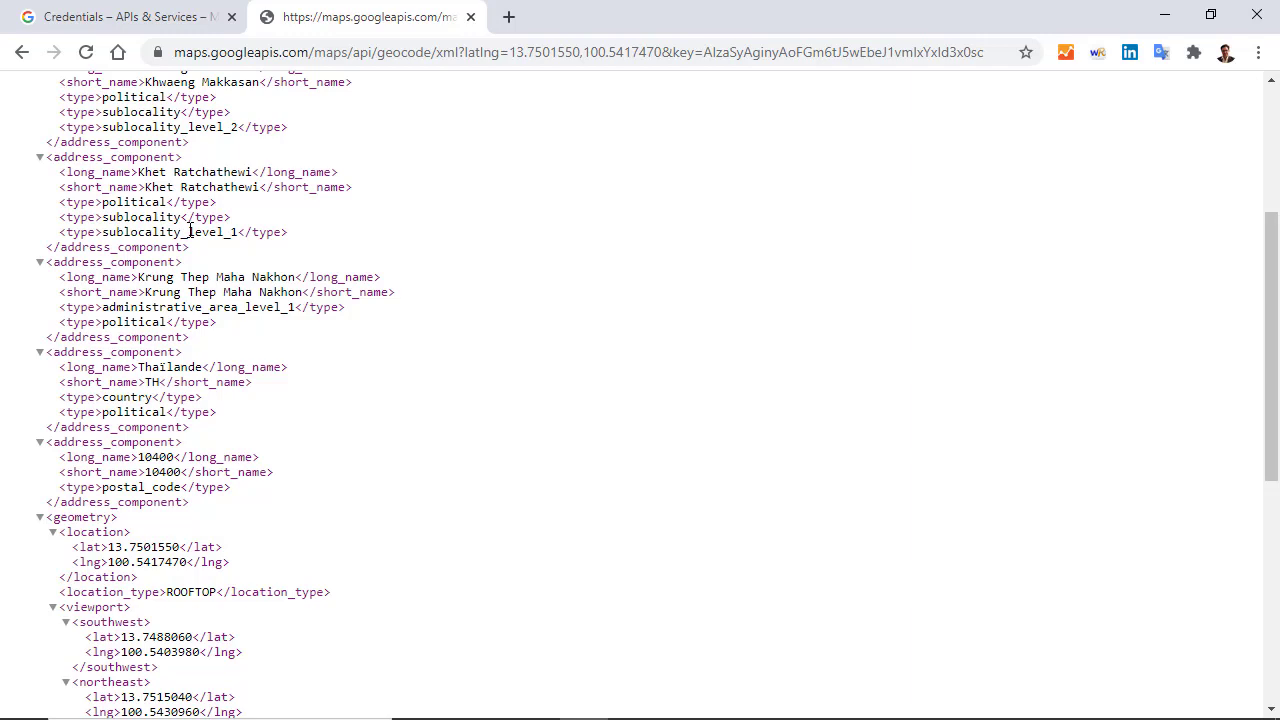
scroll(185, 222, "up", 3)
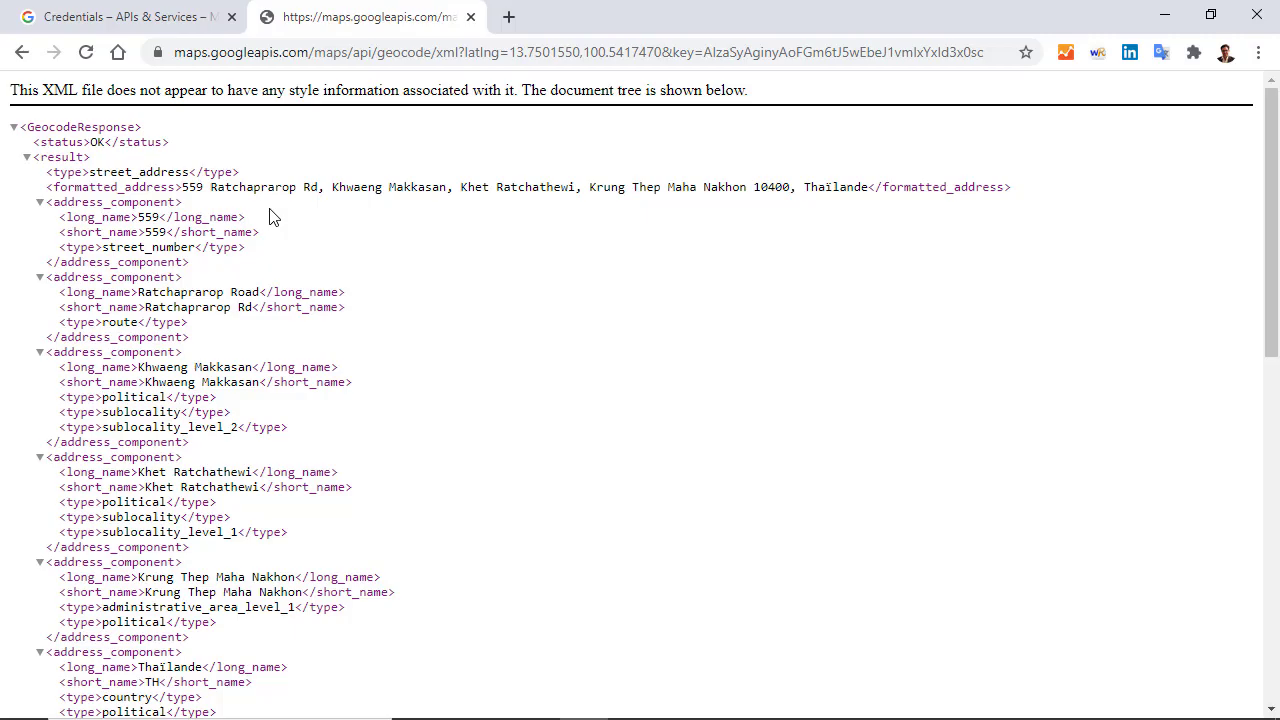
key("alt+Tab")
left_click(265, 377)
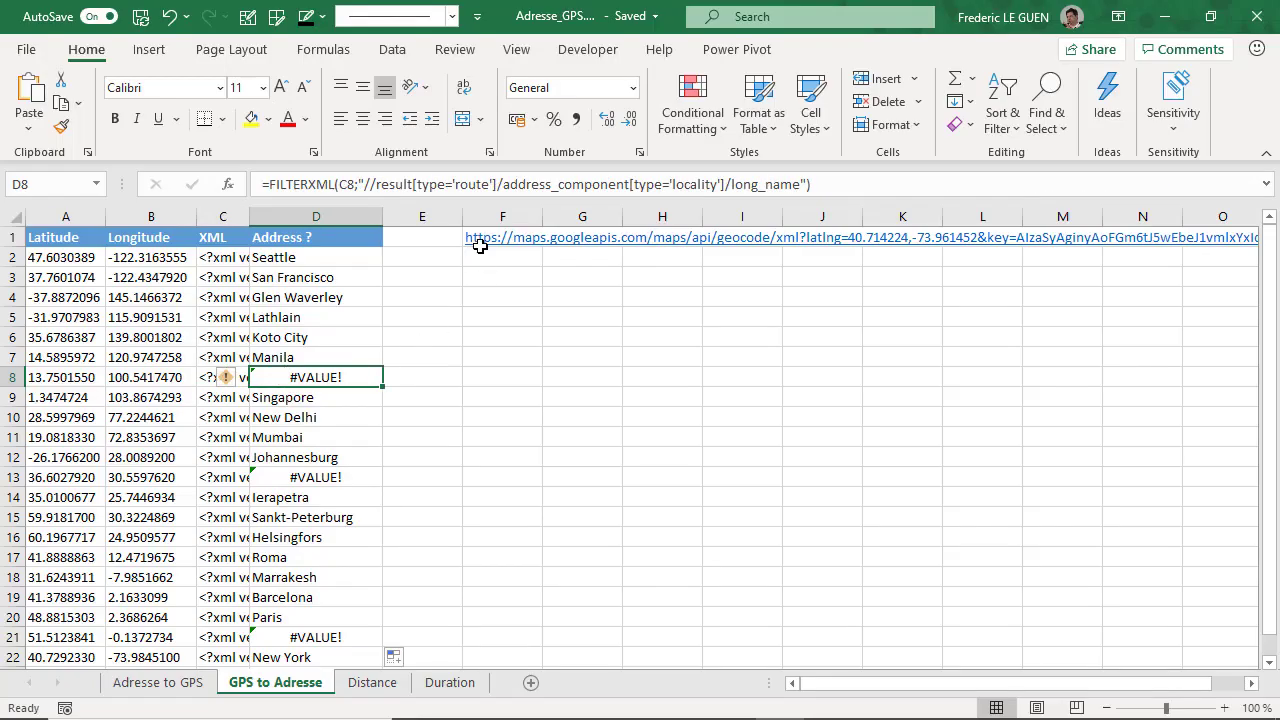
In D8's FILTERXML formula, change the result type filter to 'street_address' and the address component type to 'sublocality'
double_click(486, 184)
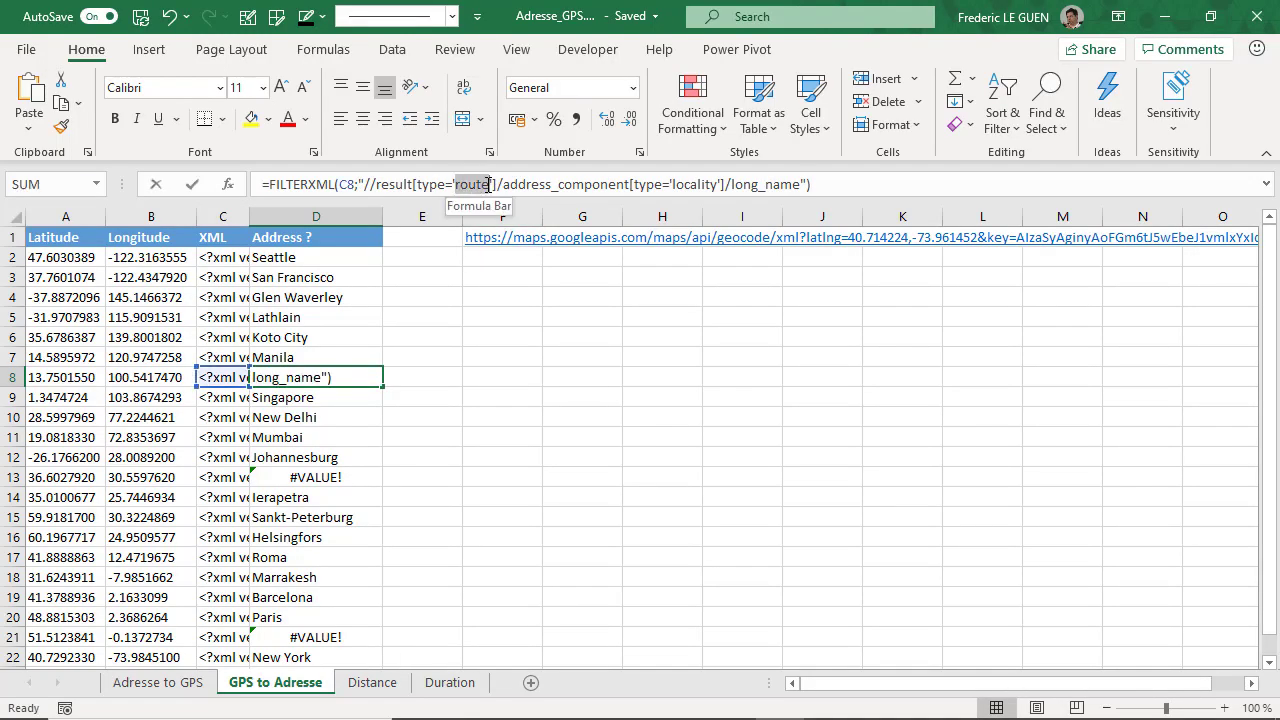
key("BackSpace")
type("stre")
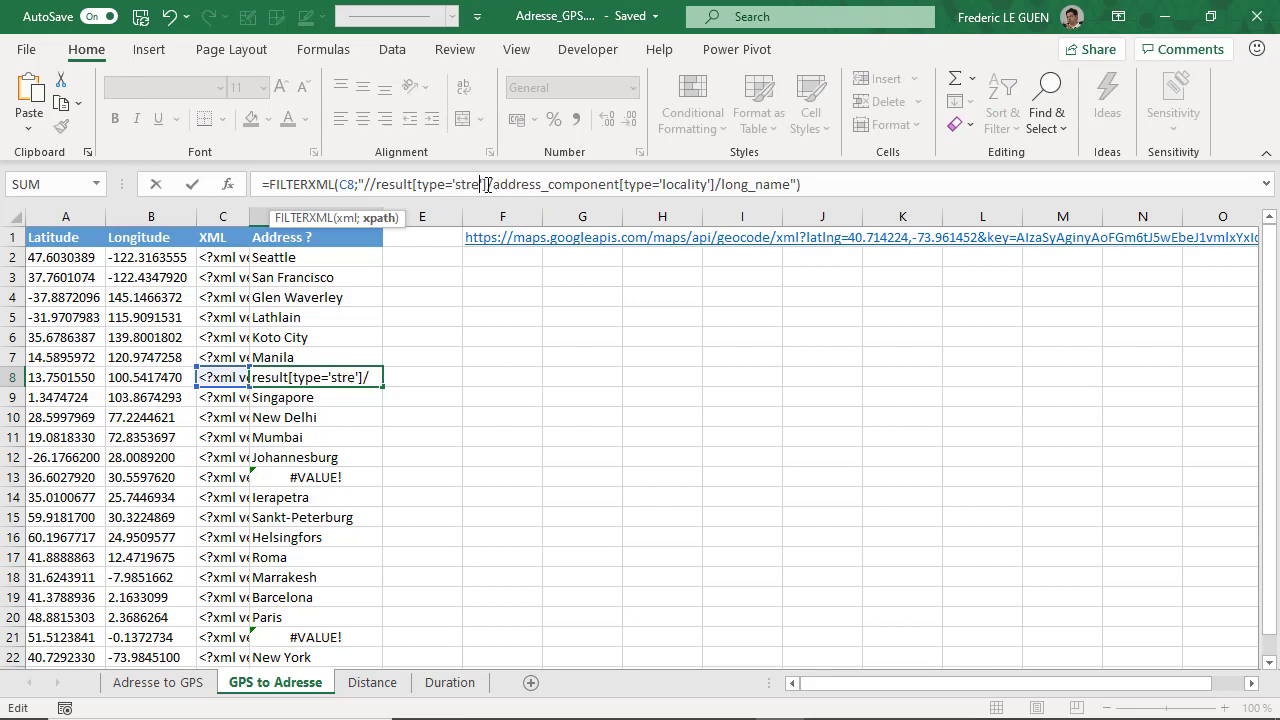
type("et_addre")
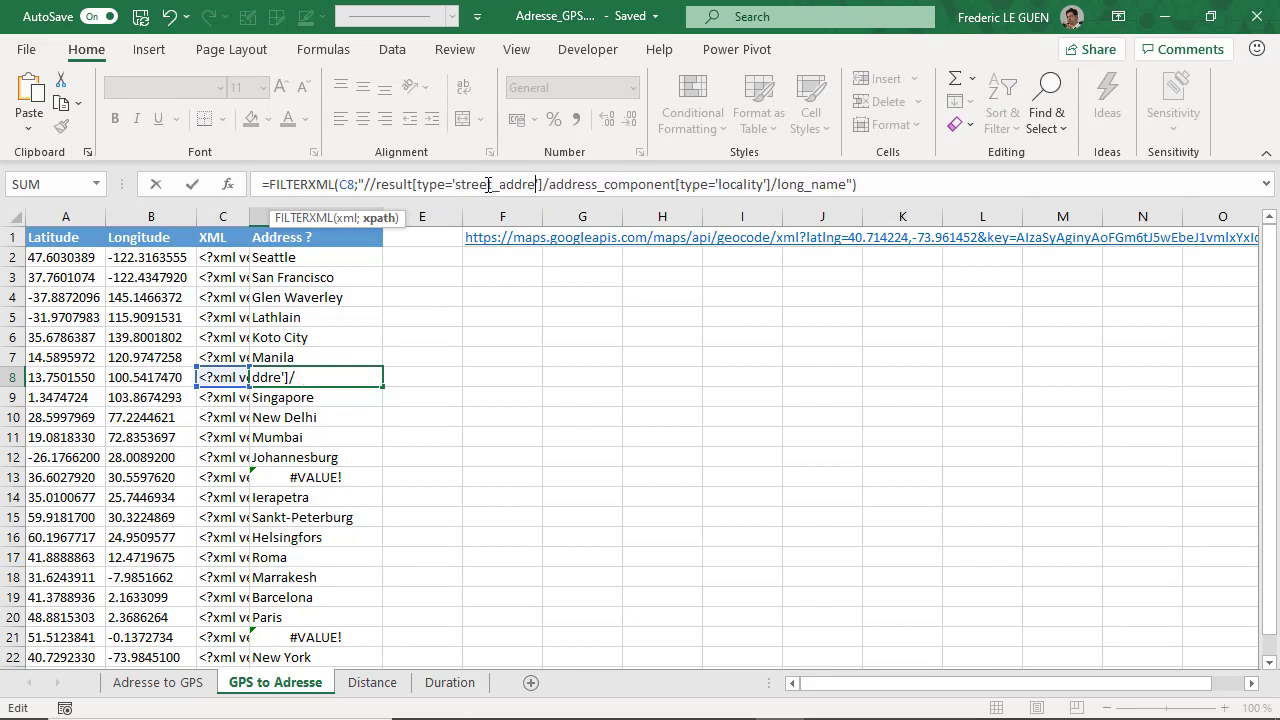
type("ss")
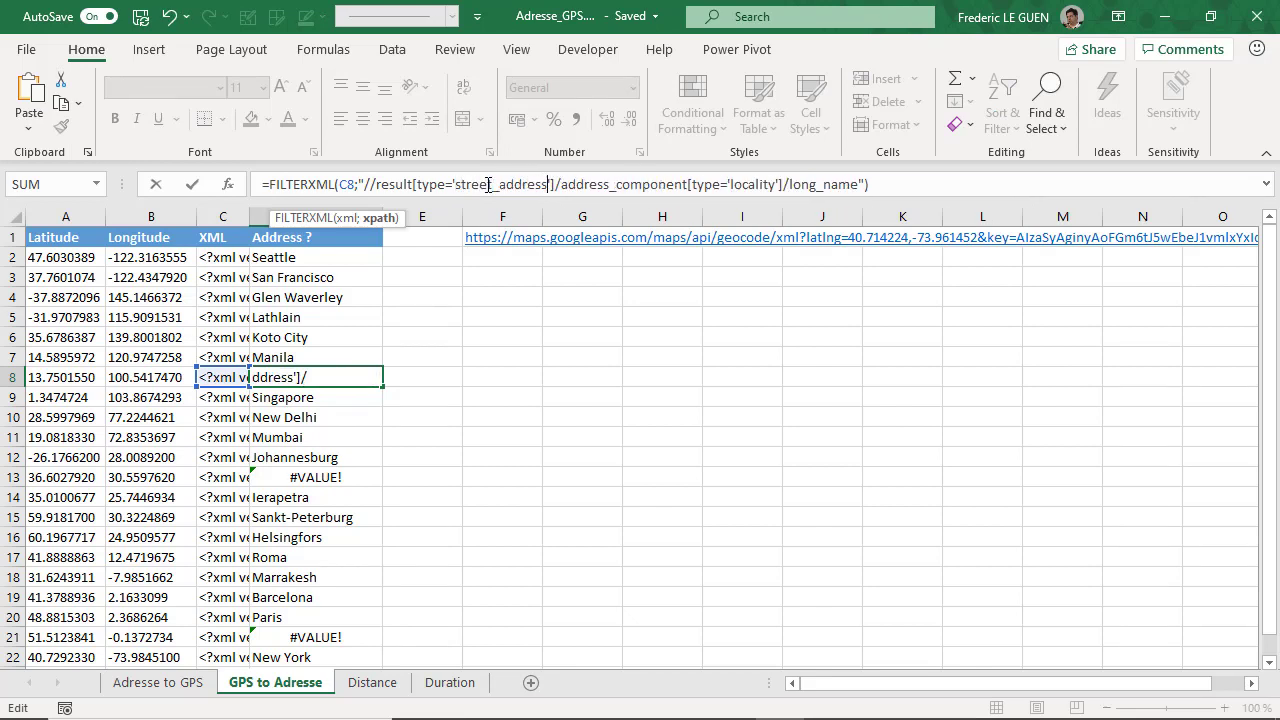
left_click(733, 189)
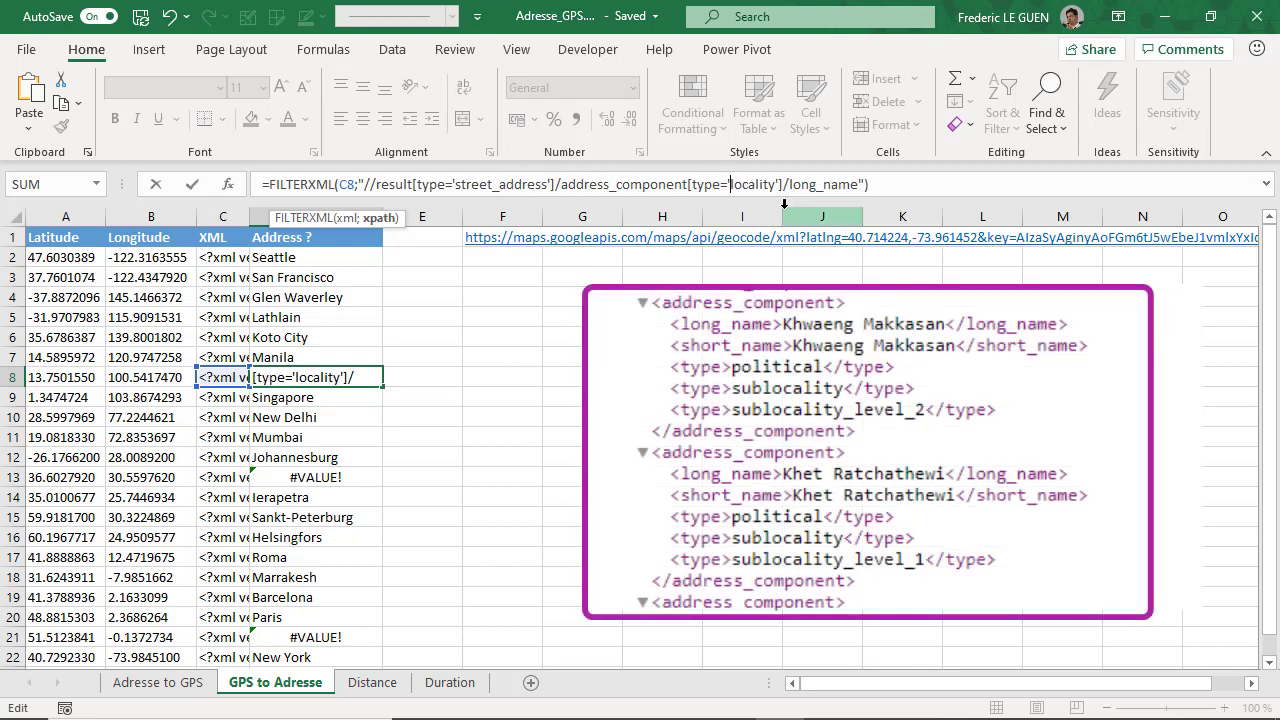
type("sub")
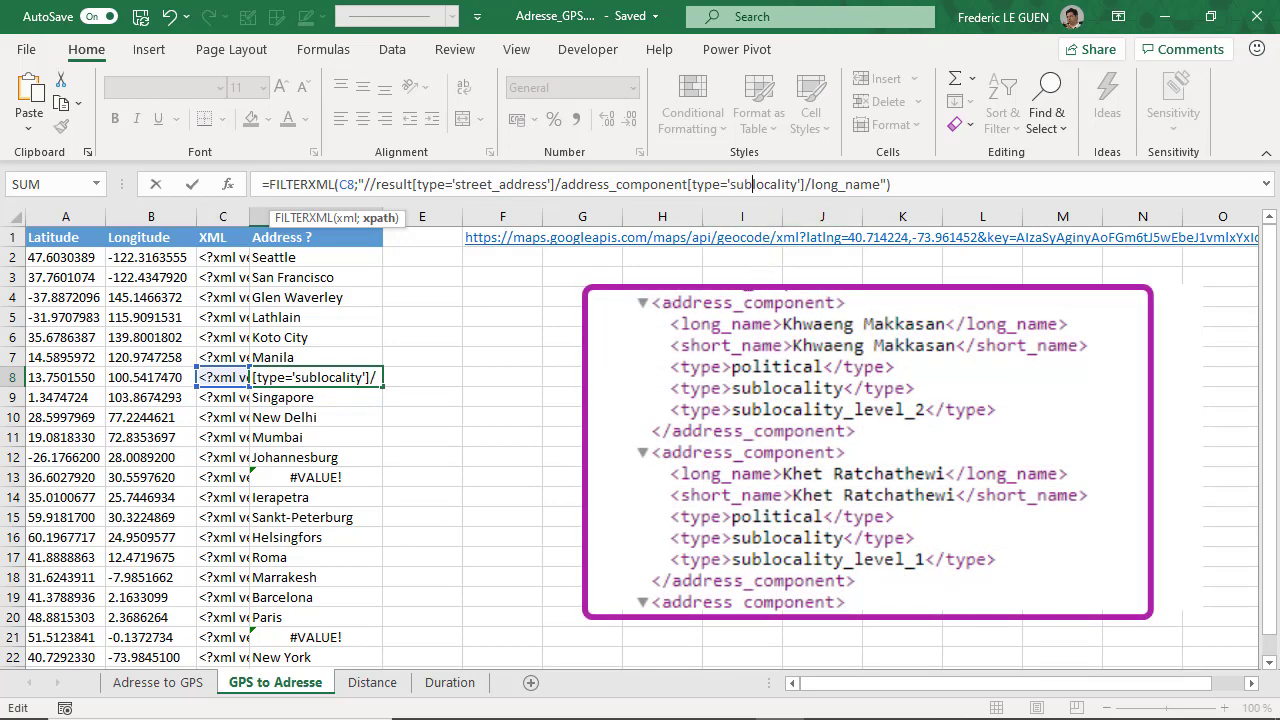
key("Return")
Narrow the address component type in D8's FILTERXML formula to 'sublocality_level_1' and reselect the cell
left_click(355, 374)
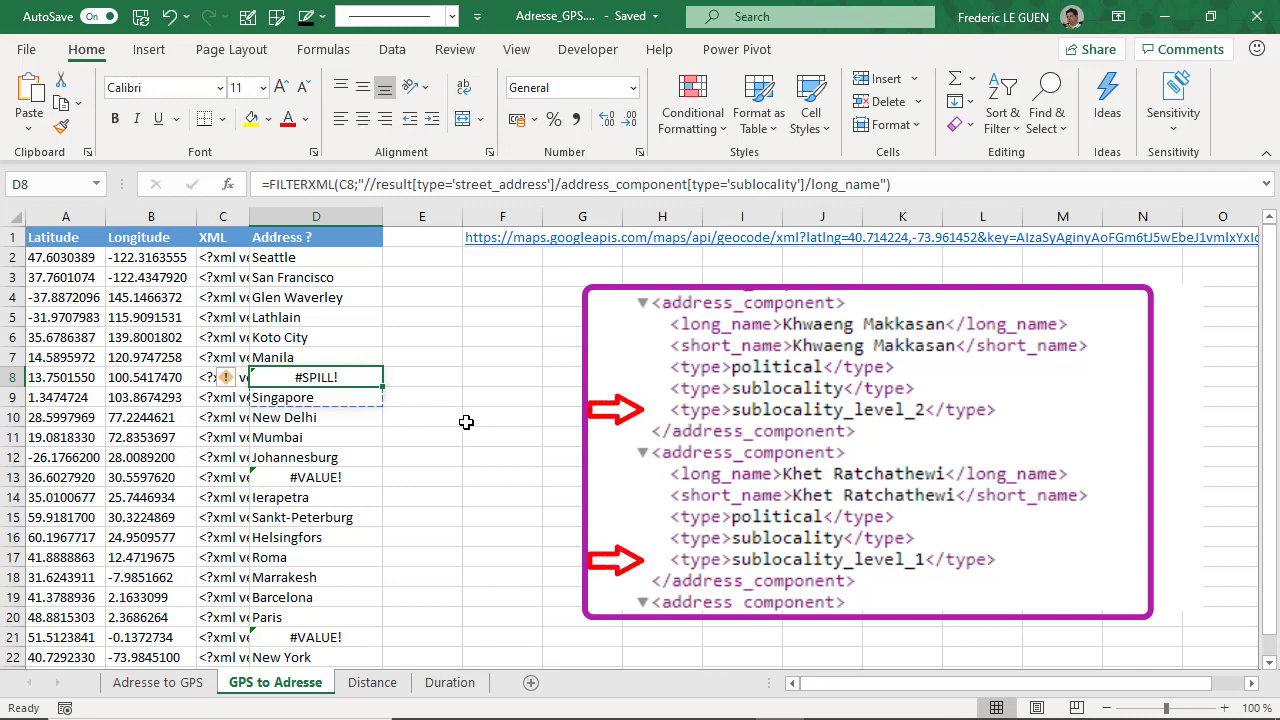
left_click(800, 185)
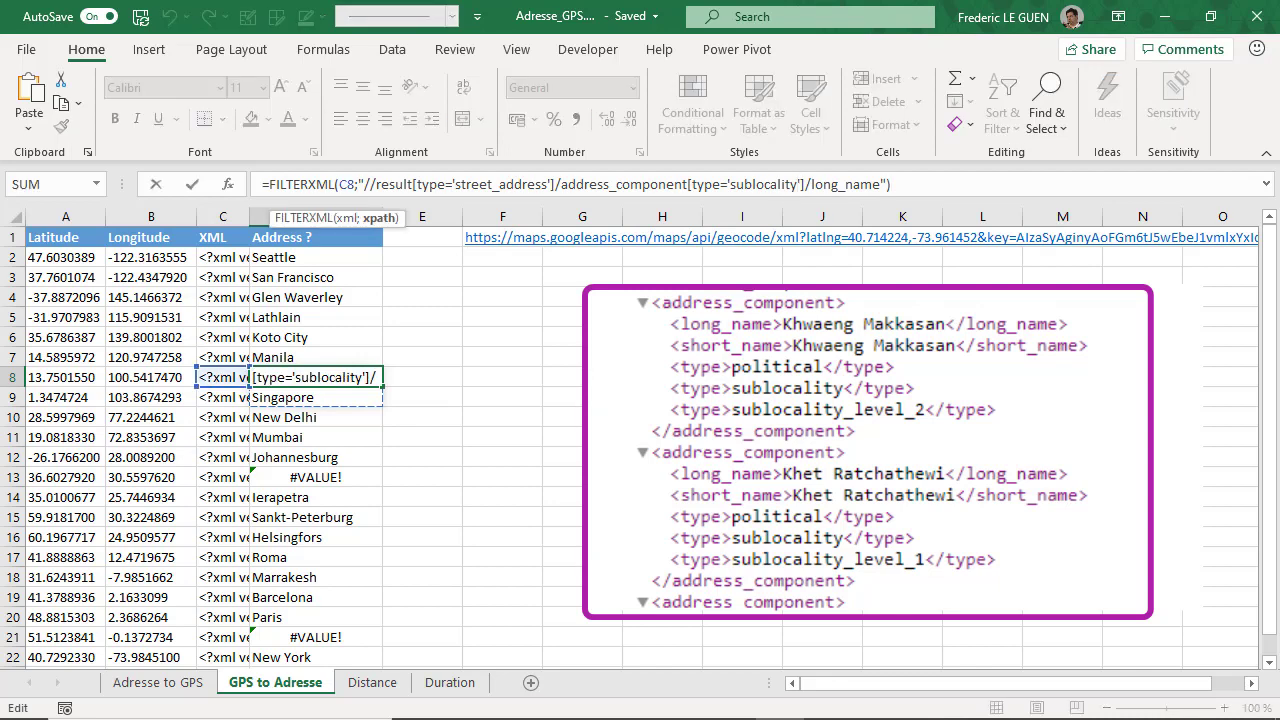
type("_leve")
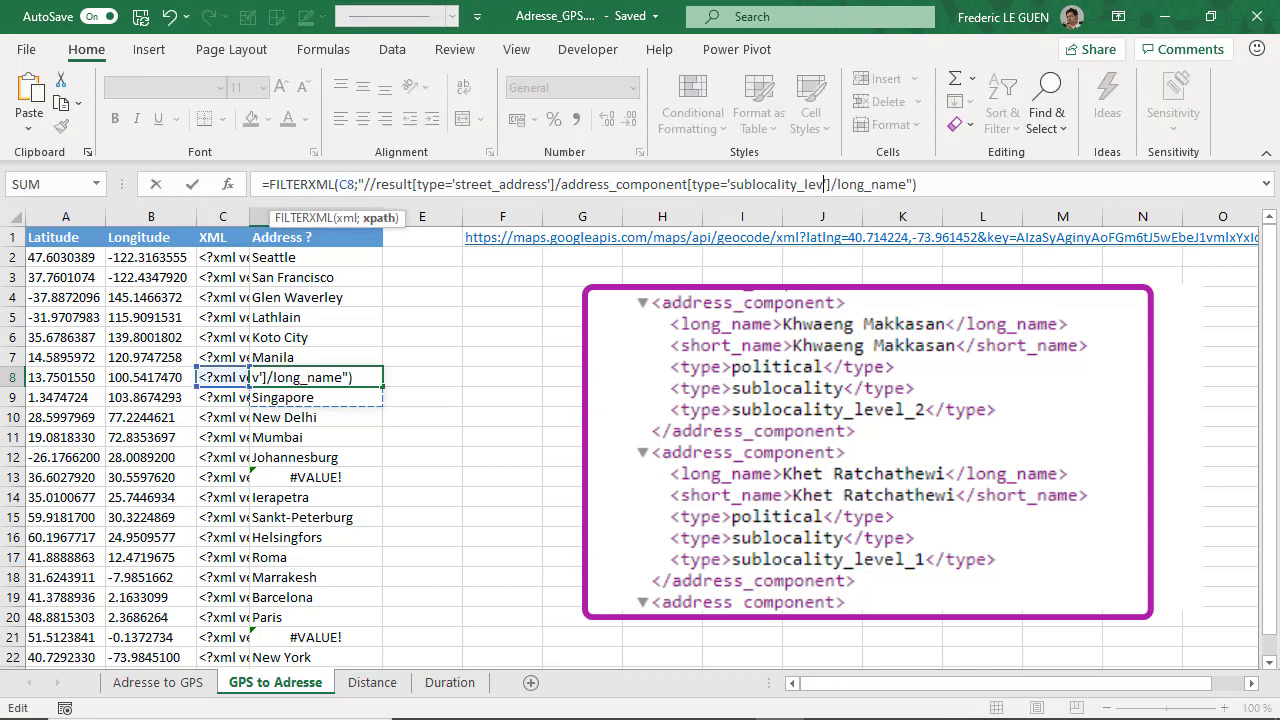
type("l_")
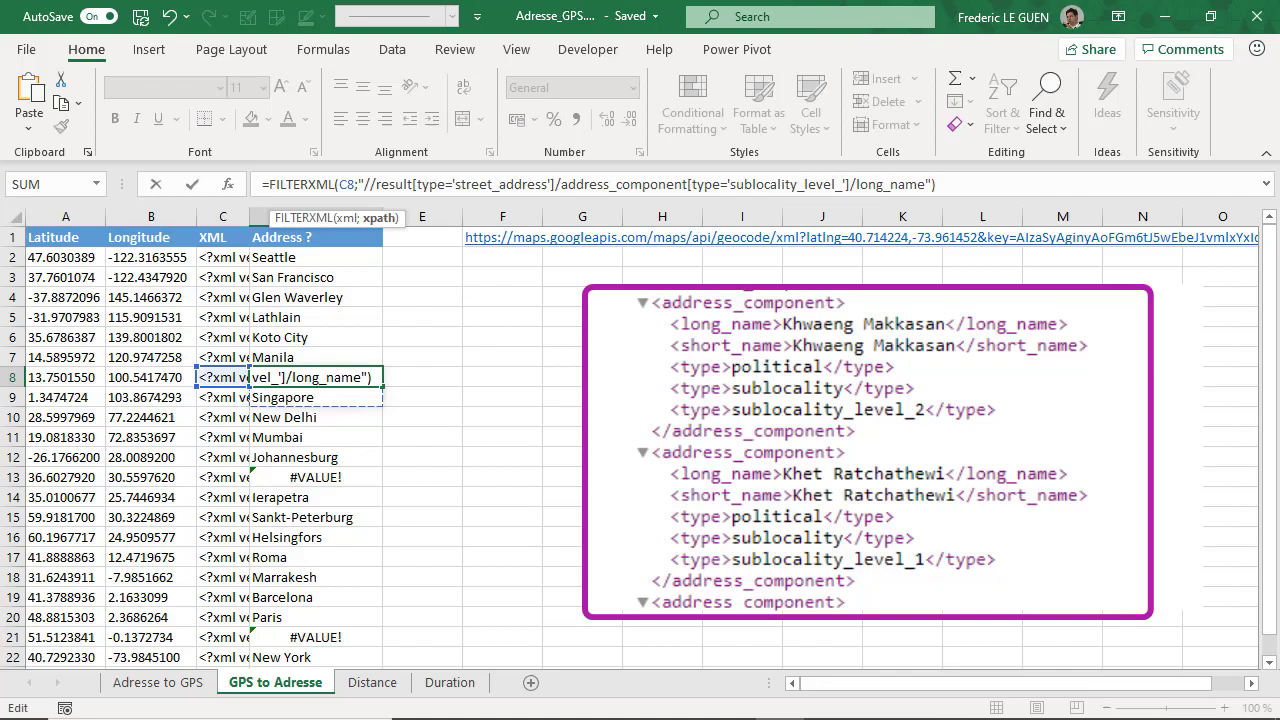
type("1")
key("Return")
key("Up")
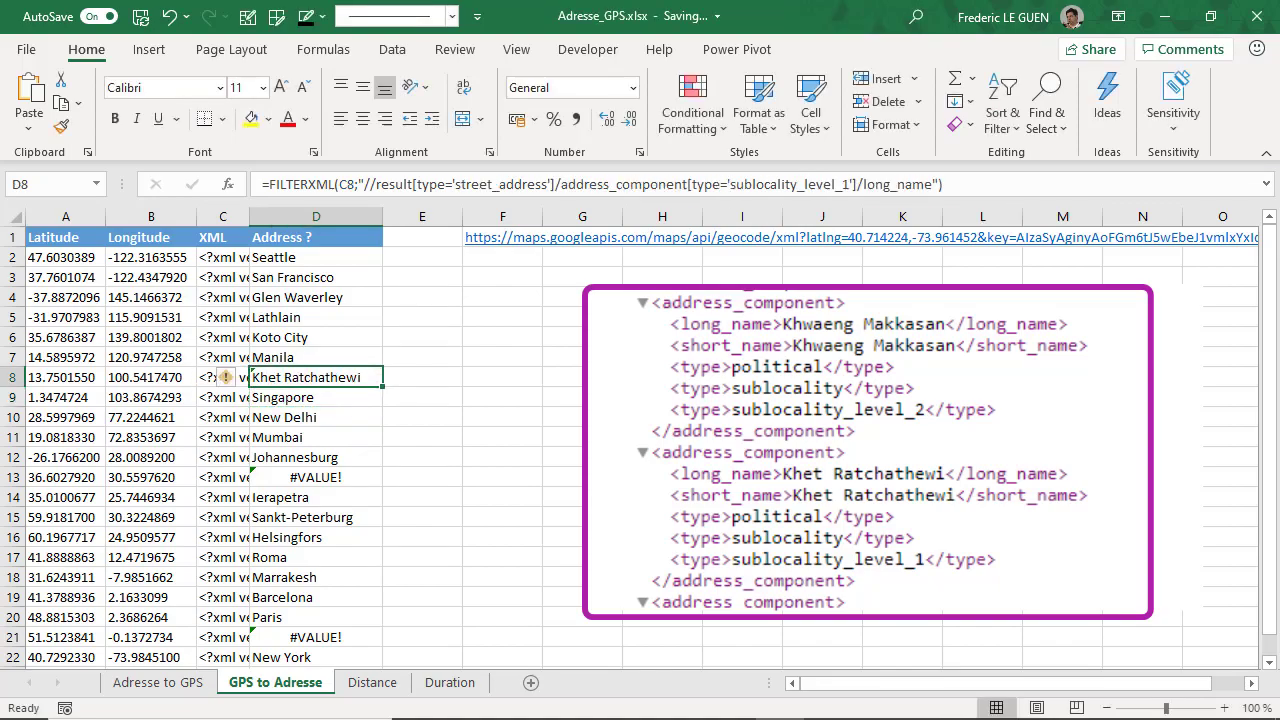